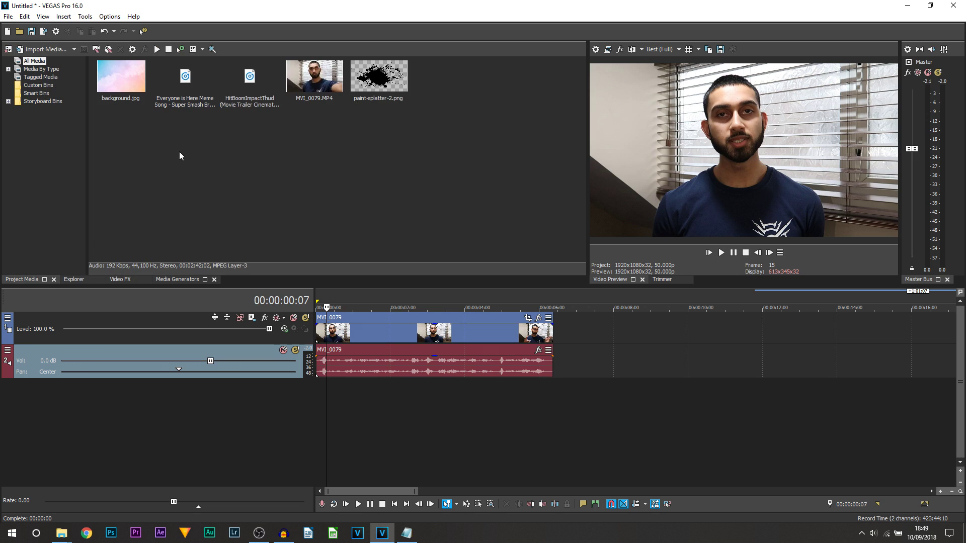
Select the meme song, impact sound and paint-splatter-2.png, then scrub through the MVI_0079 clip.
left_click(189, 103)
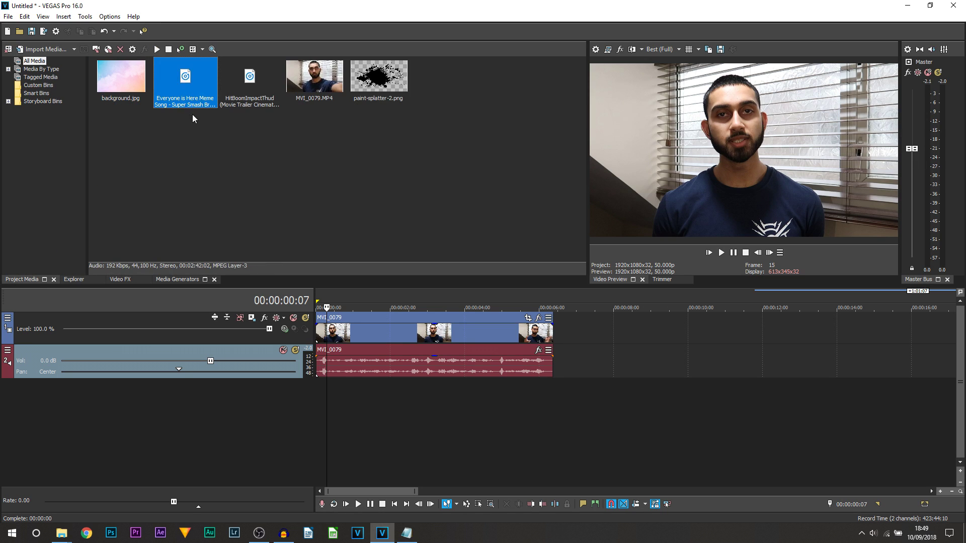
left_click(249, 103)
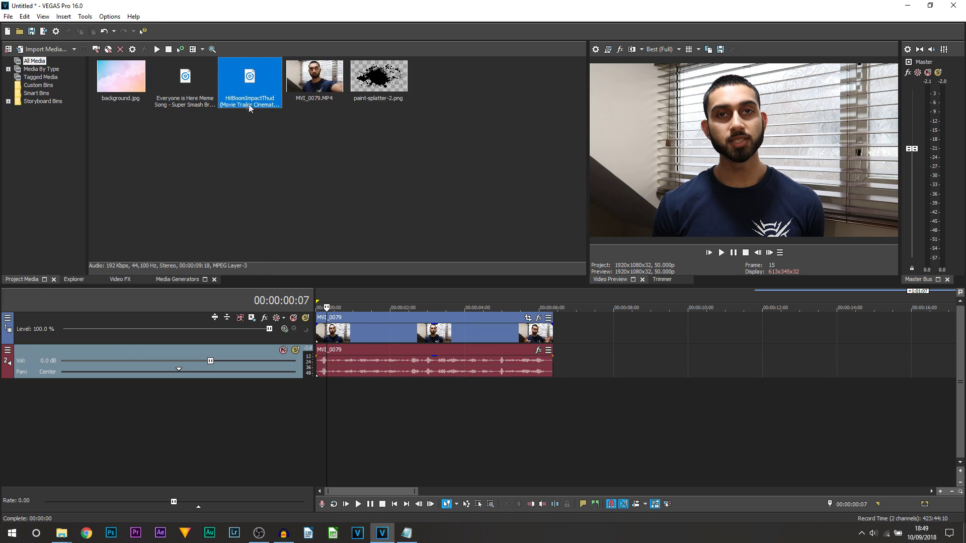
left_click(375, 98)
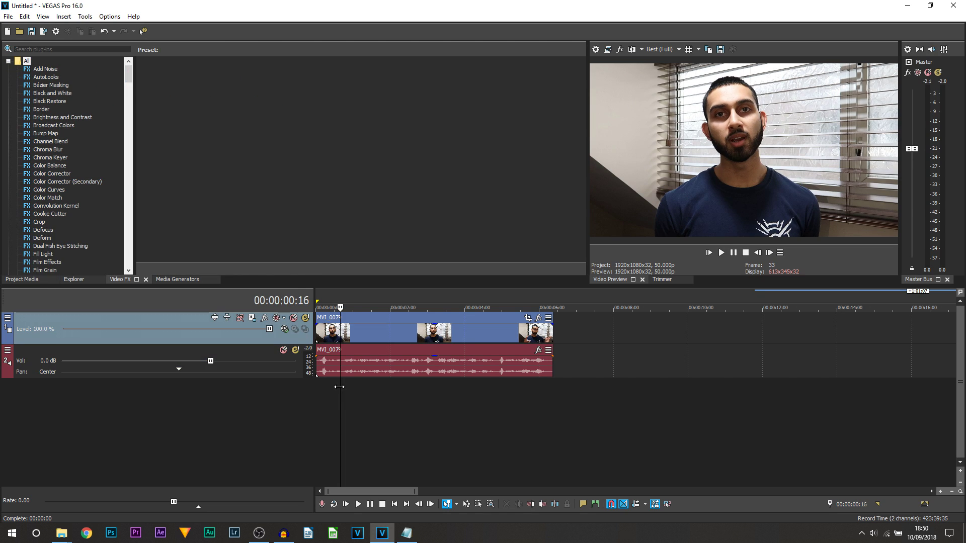
left_click_drag(339, 386, 524, 393)
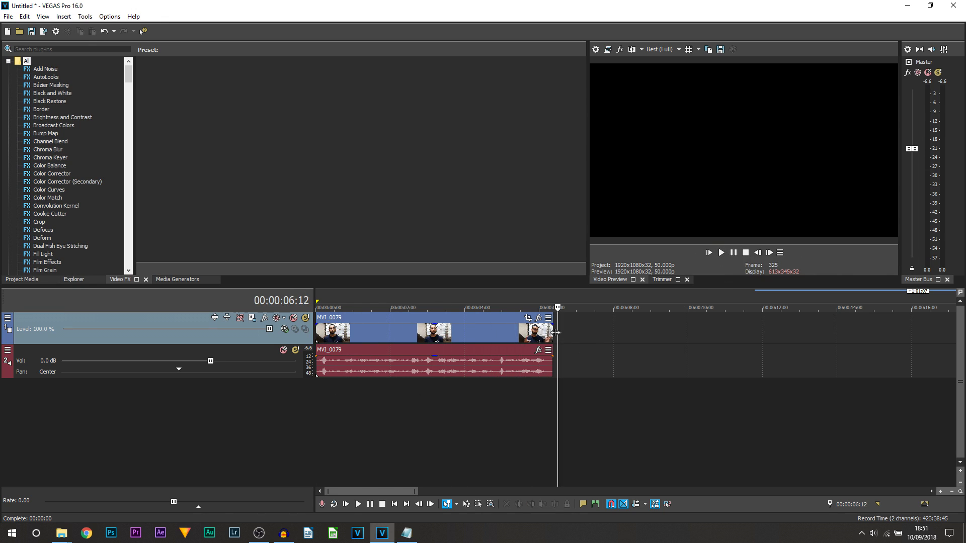
Put the playhead on MVI_0079's final frame at 00:00:06:09.
left_click(552, 334)
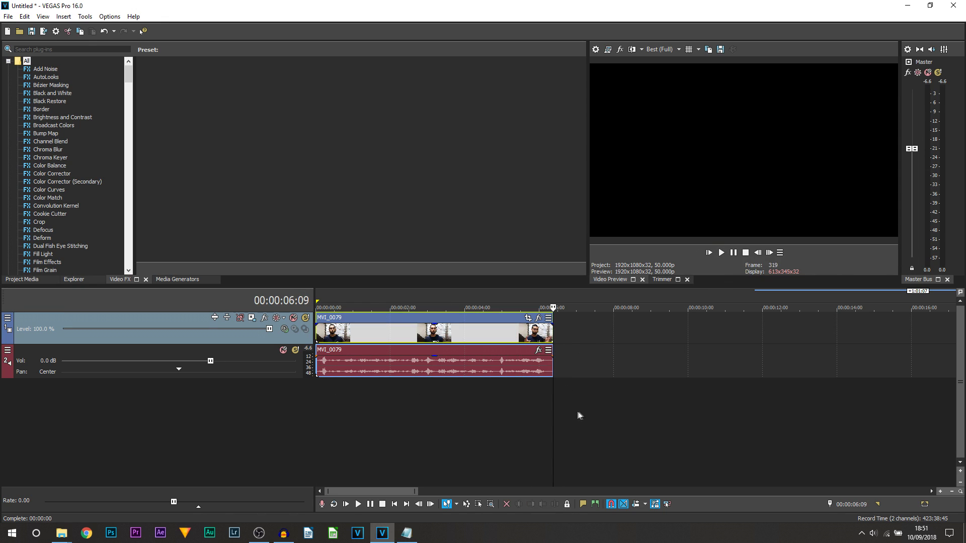
scroll(540, 385, "up", 3)
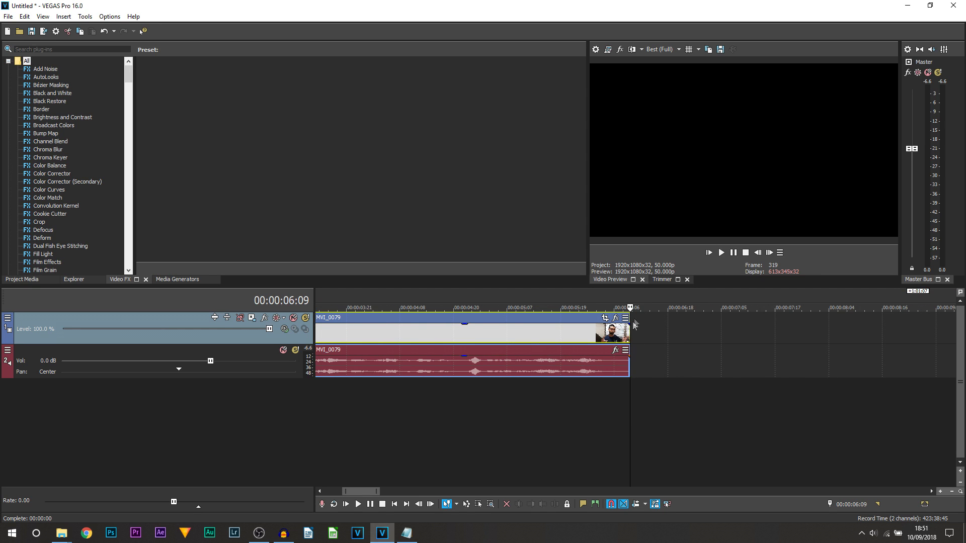
left_click(757, 256)
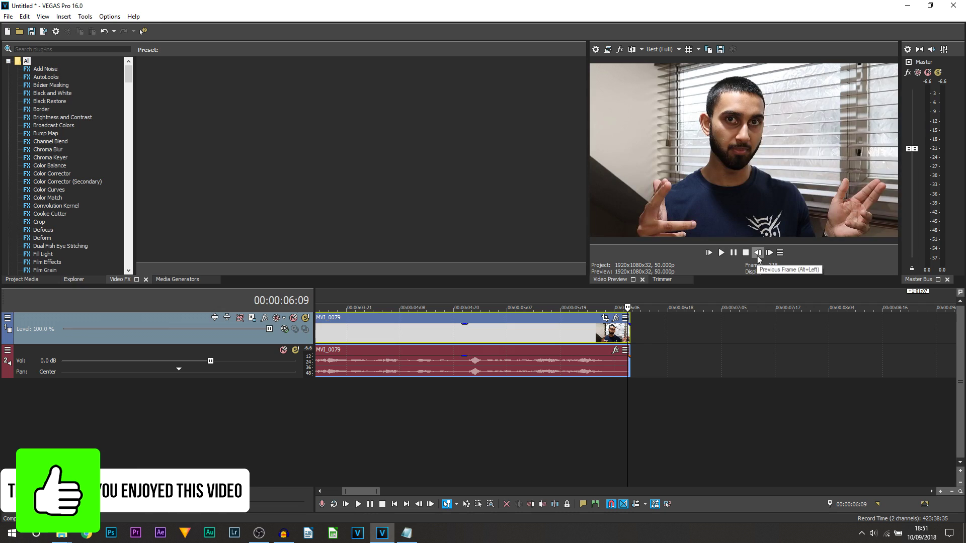
Review the preview's visible transport controls and keep preview quality at Best (Full).
left_click(779, 252)
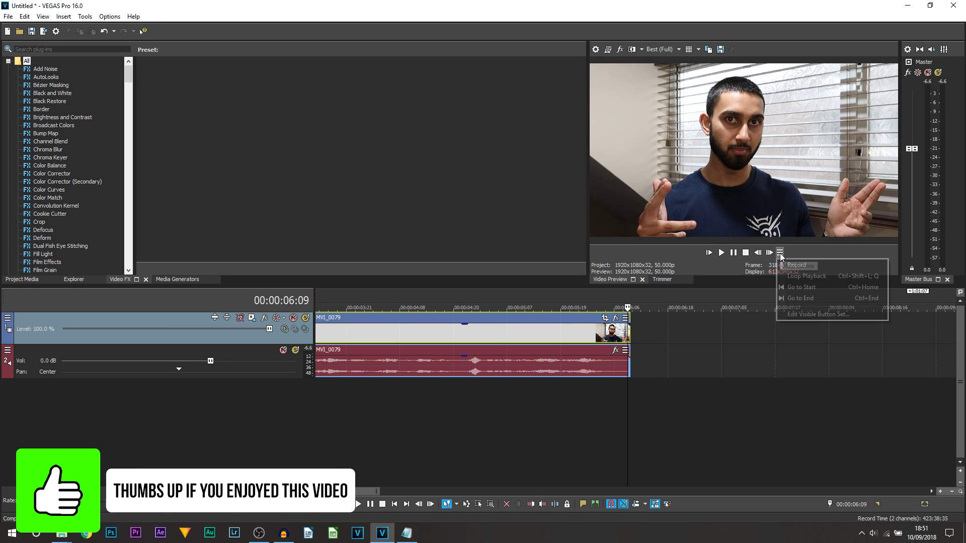
left_click(803, 319)
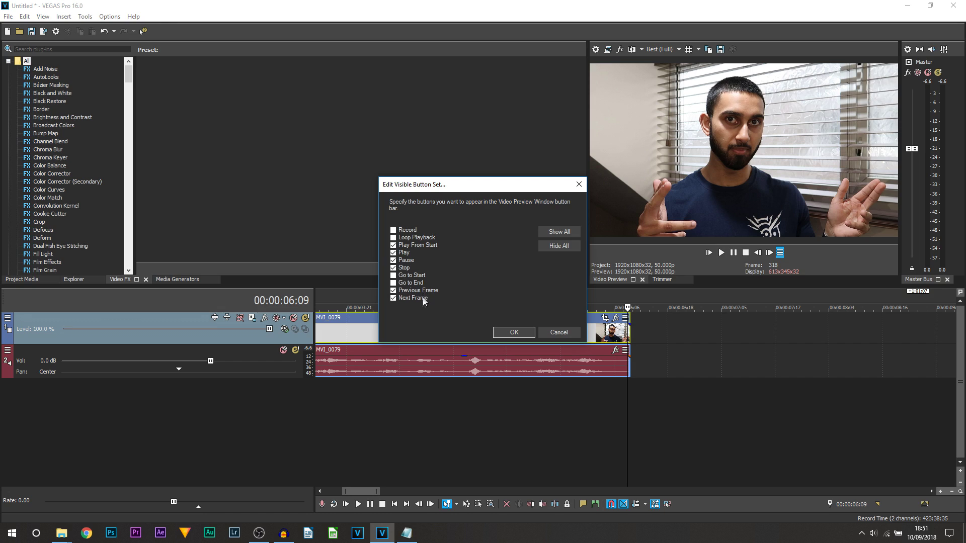
left_click(524, 333)
left_click(663, 50)
mouse_move(674, 92)
left_click(730, 110)
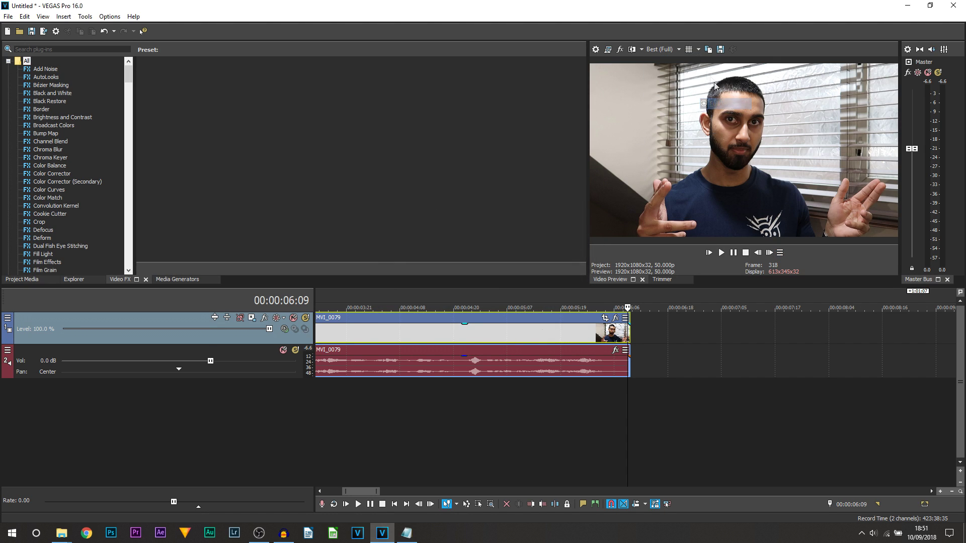
Save the frame as snapshot Image9.jpg and drop it on the video track after MVI_0079.
left_click(726, 51)
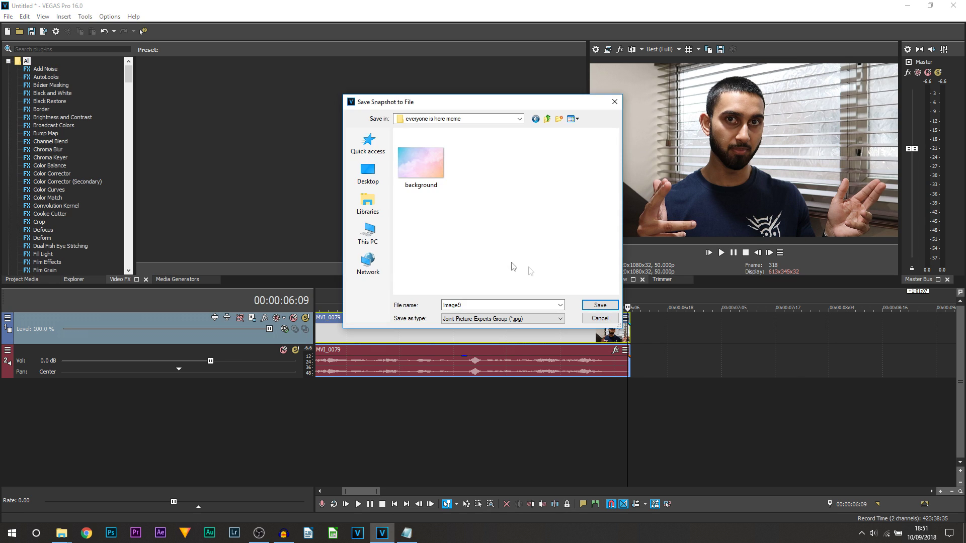
left_click(587, 307)
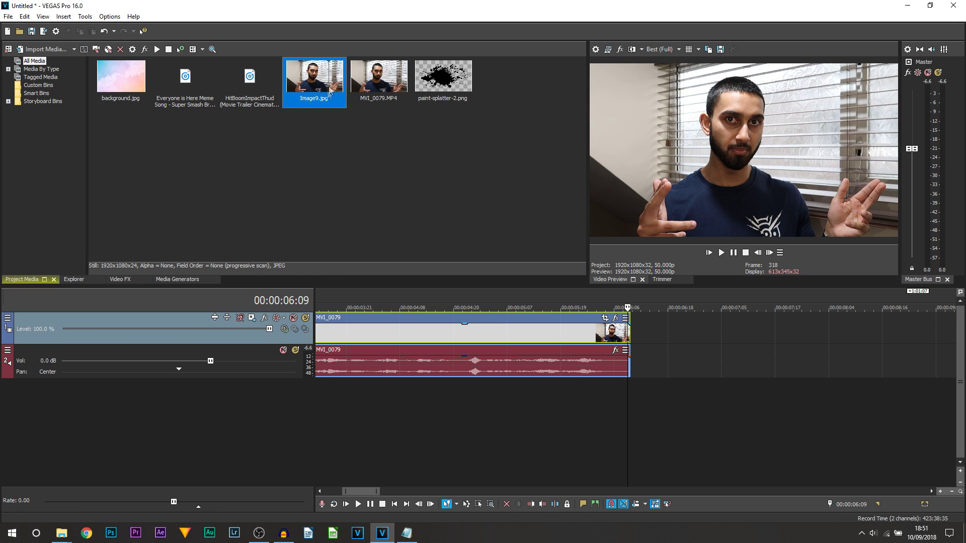
left_click_drag(323, 83, 636, 328)
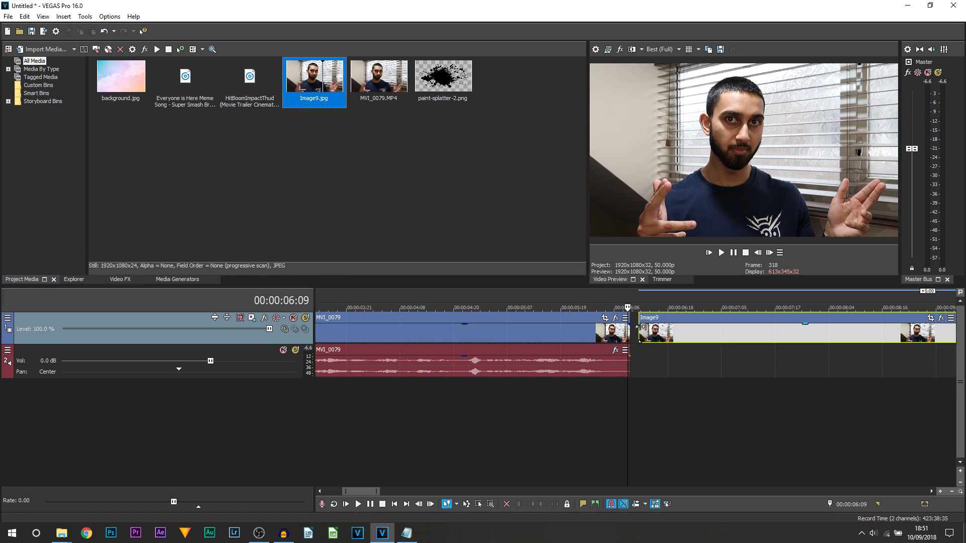
scroll(629, 327, "down", 4)
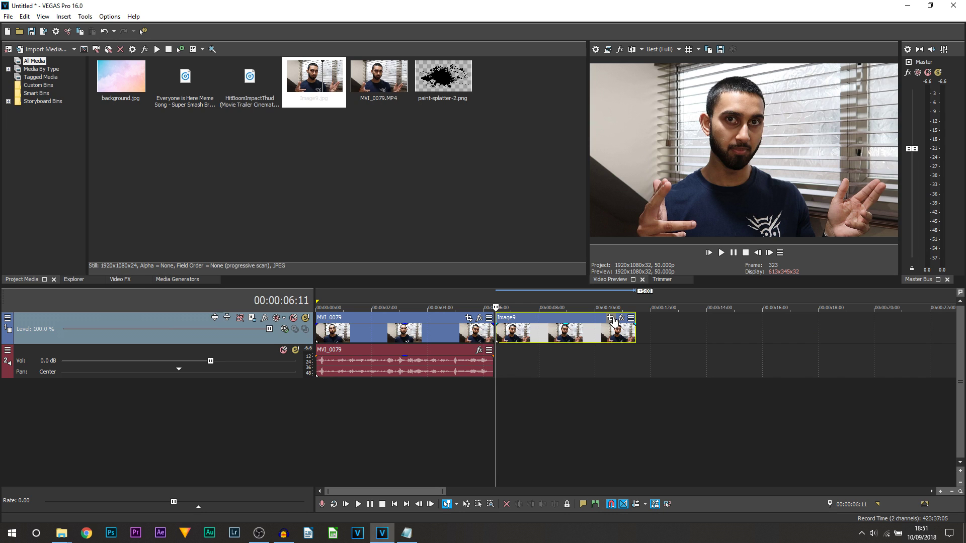
Open Event Pan/Crop for Image9, enlarge the Video Event FX window, enable Mask, and zoom in.
left_click(610, 318)
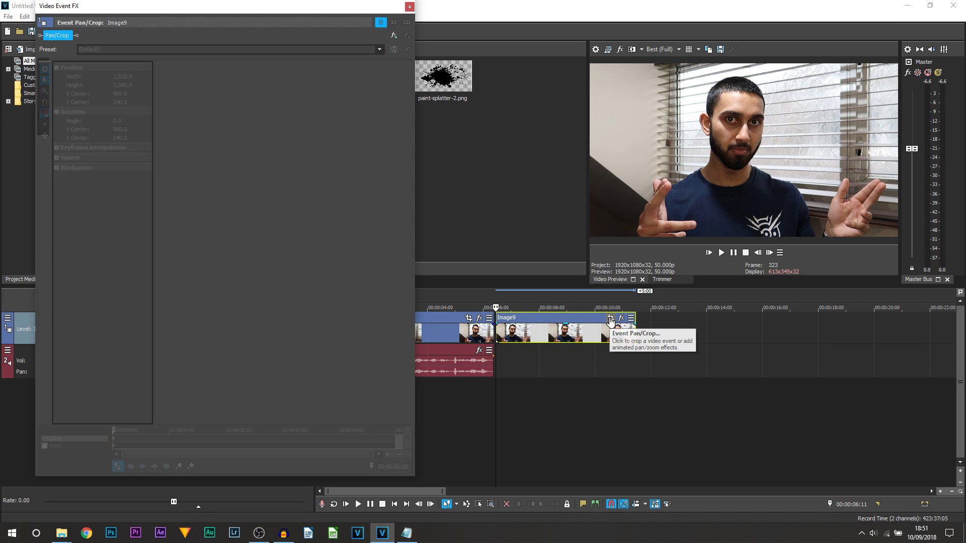
left_click_drag(154, 11, 121, 12)
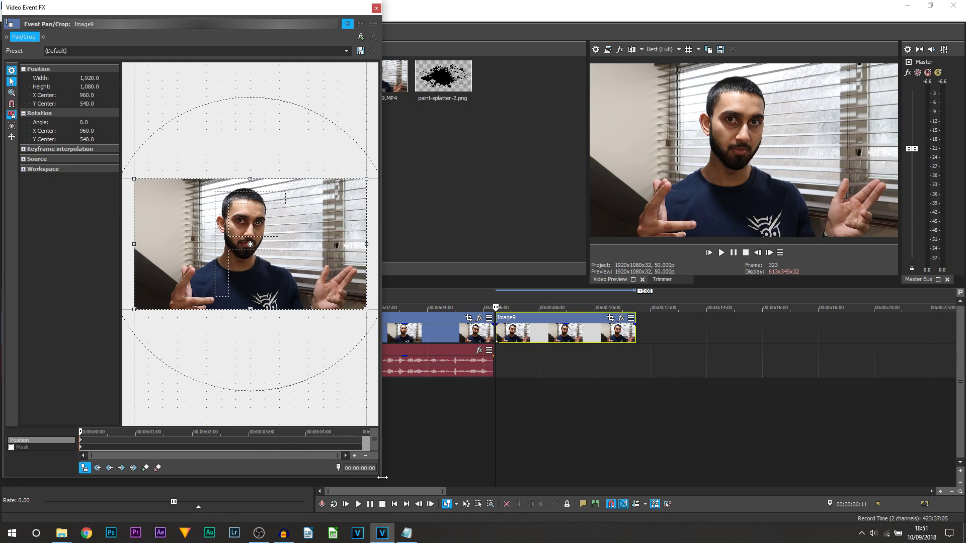
left_click_drag(383, 481, 963, 521)
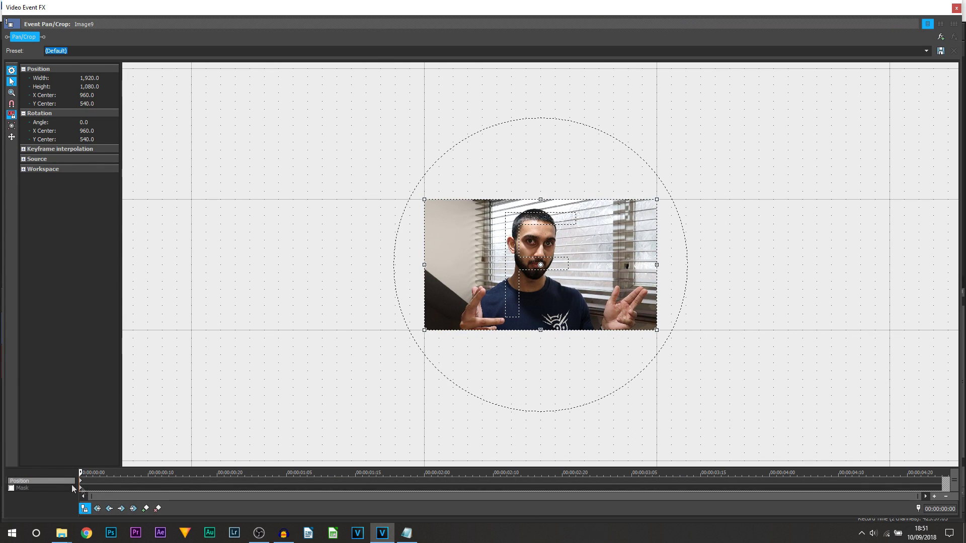
left_click(11, 488)
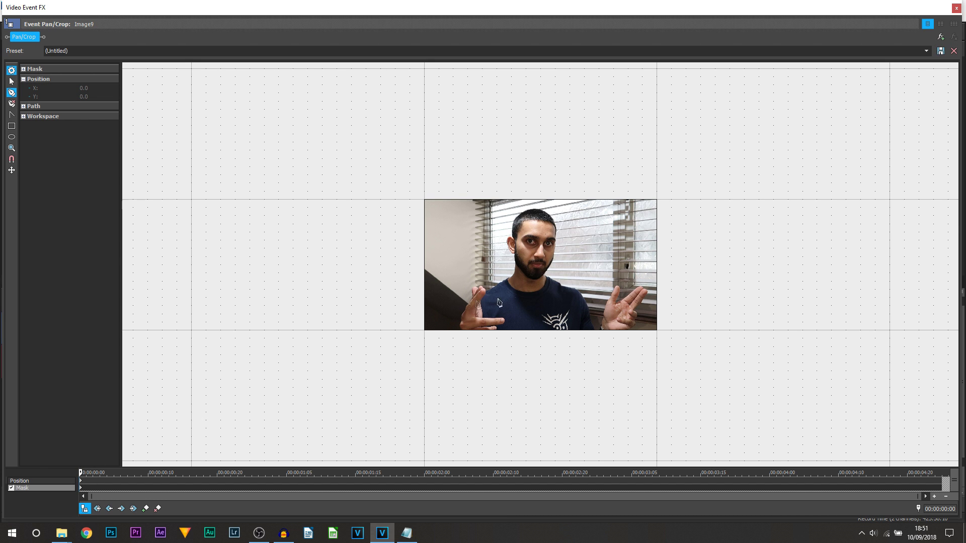
scroll(518, 289, "up", 4)
scroll(522, 290, "up", 6)
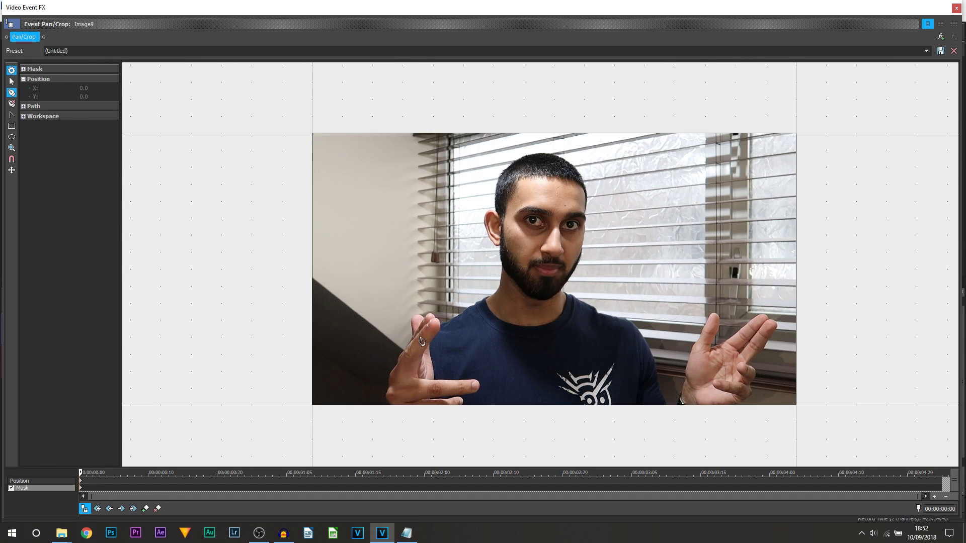
scroll(505, 310, "up", 5)
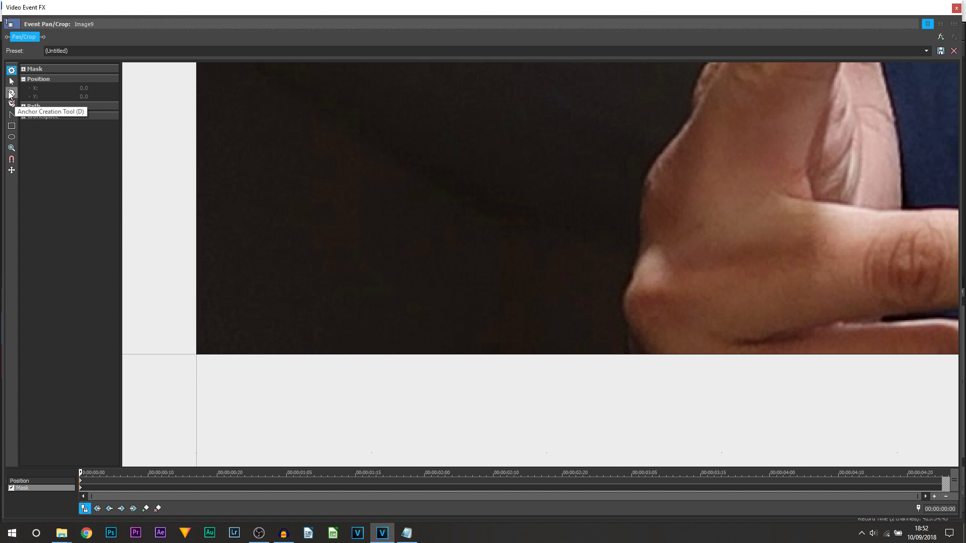
With the Anchor Creation Tool, trace mask points up the hand's edge and thumb.
left_click(11, 93)
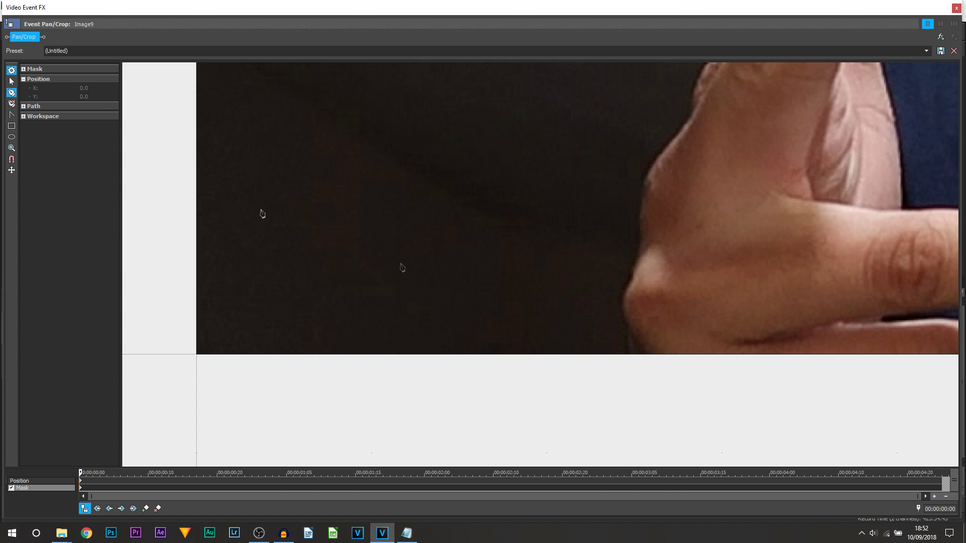
left_click(636, 373)
left_click(626, 342)
left_click(623, 298)
left_click(635, 270)
left_click(640, 241)
left_click(641, 204)
left_click(680, 129)
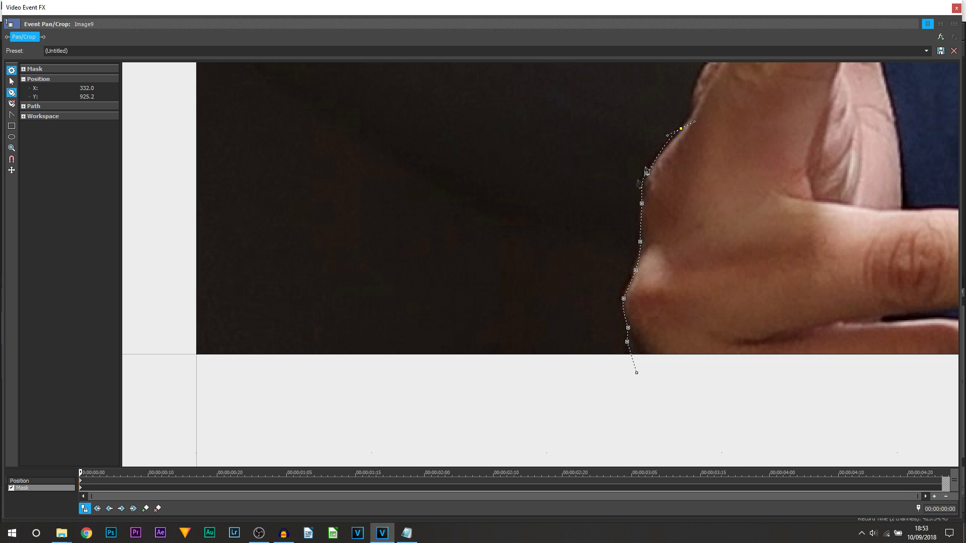
key("Delete")
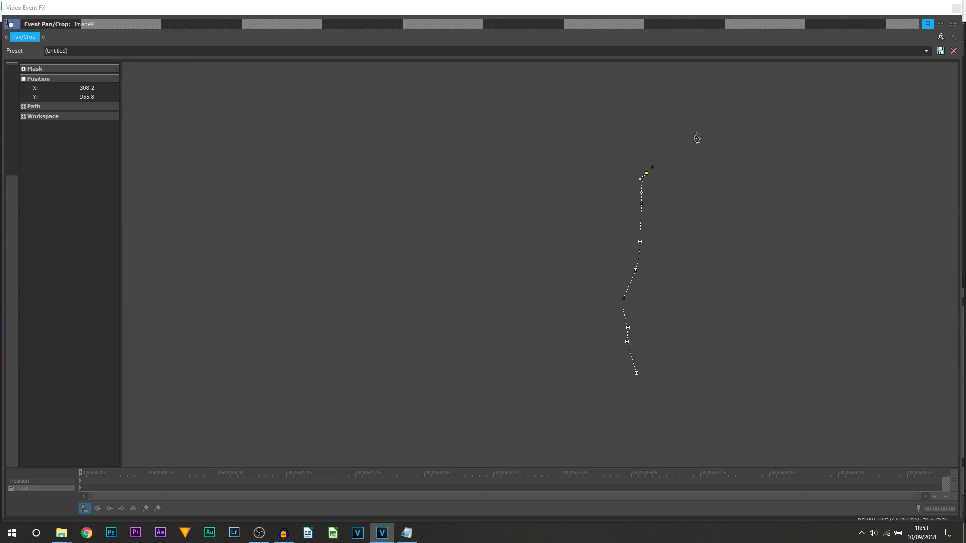
left_click(693, 113)
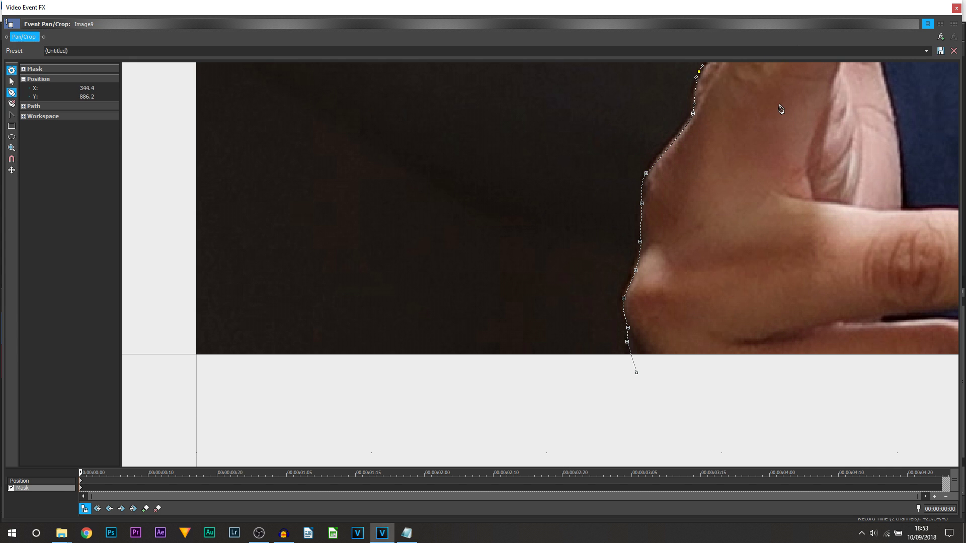
Continue the mask path around both fingertips and down the finger's far side.
left_click_drag(816, 88, 571, 401)
key("ctrl+z")
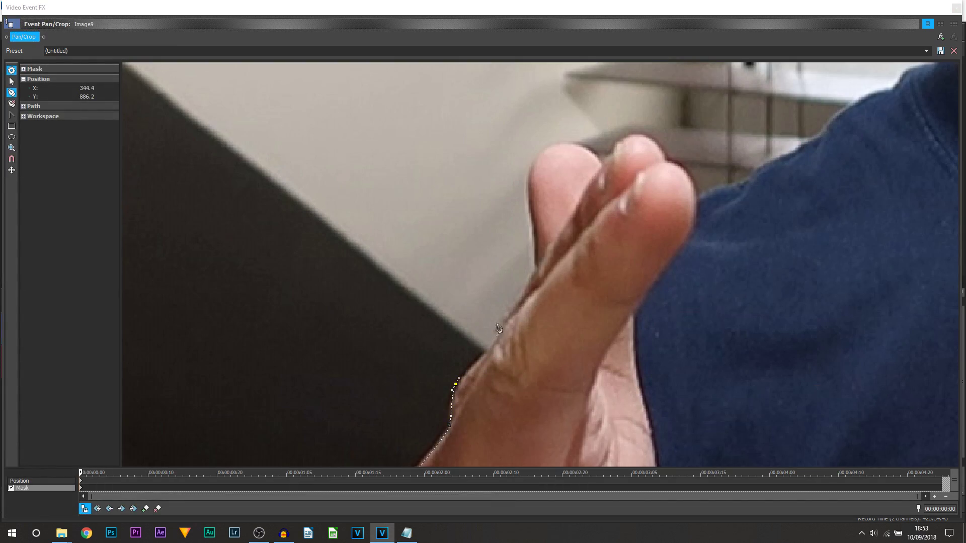
left_click(512, 306)
left_click(537, 268)
left_click(530, 164)
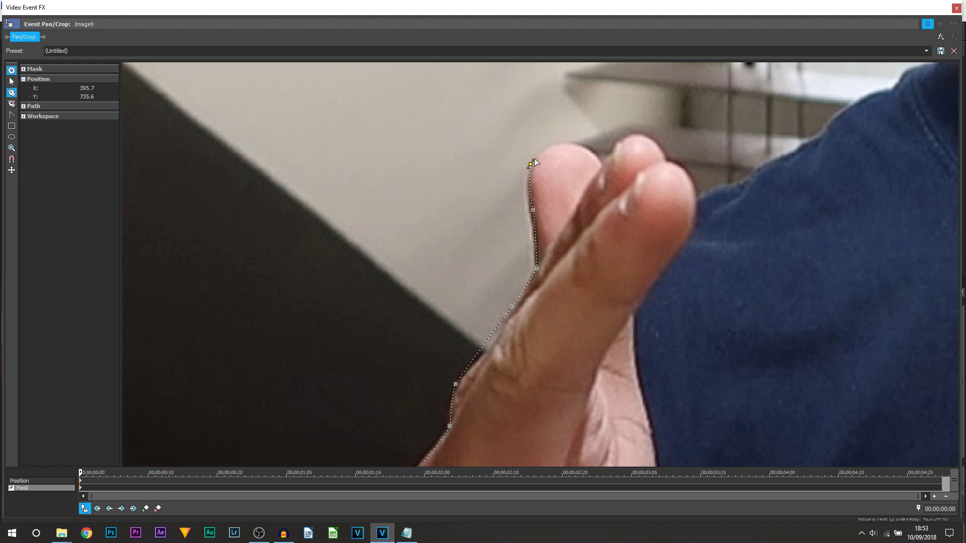
left_click(552, 144)
left_click(577, 144)
left_click(625, 137)
left_click(646, 136)
left_click(660, 151)
left_click(678, 165)
Add mask points along the shirt's shoulder edge.
left_click(701, 196)
left_click(721, 188)
left_click(763, 167)
left_click(820, 137)
left_click(878, 95)
left_click(912, 70)
scroll(912, 72, "down", 3)
scroll(436, 399, "up", 3)
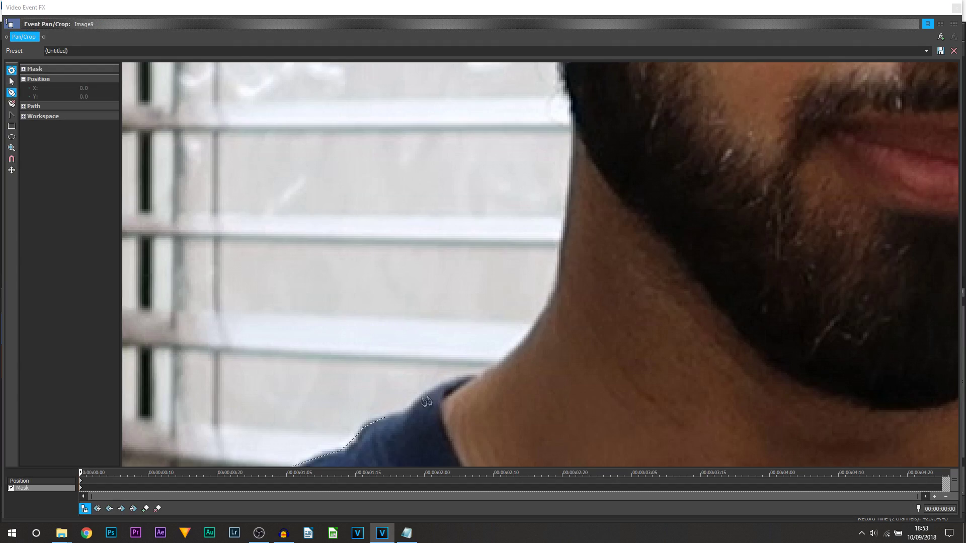
Add a jawline point by the ear, curve the path along the beard, and review the mask.
left_click_drag(577, 130, 721, 397)
key("ctrl+z")
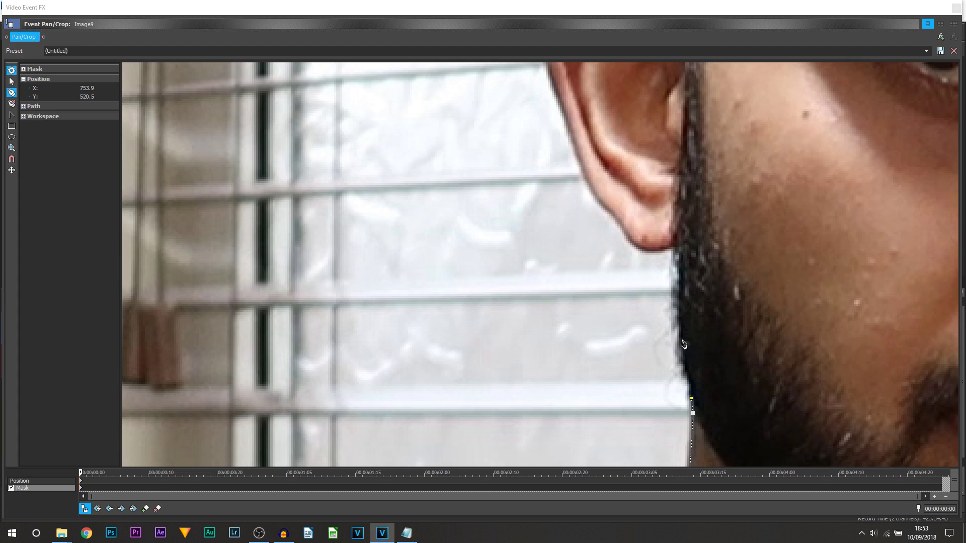
left_click(679, 333)
left_click_drag(672, 292, 679, 291)
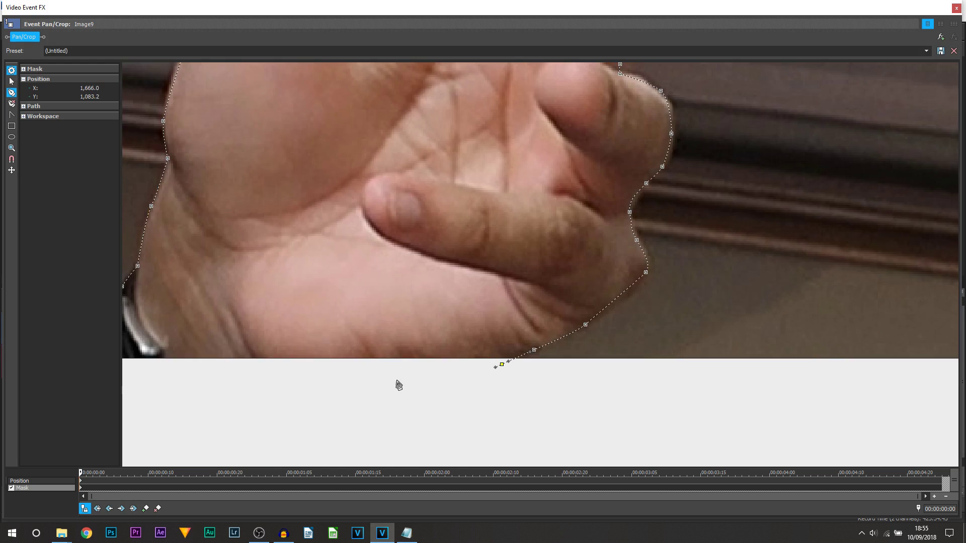
scroll(397, 384, "down", 5)
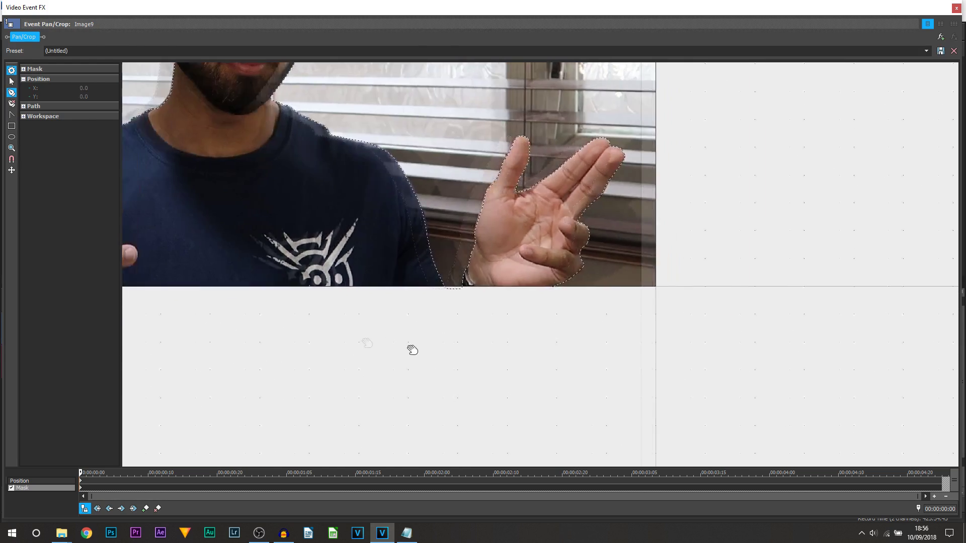
left_click_drag(367, 343, 587, 379)
scroll(587, 380, "down", 3)
left_click_drag(502, 336, 522, 388)
Undo a stray point and close the mask path at its starting vertex along the bottom.
left_click(518, 371)
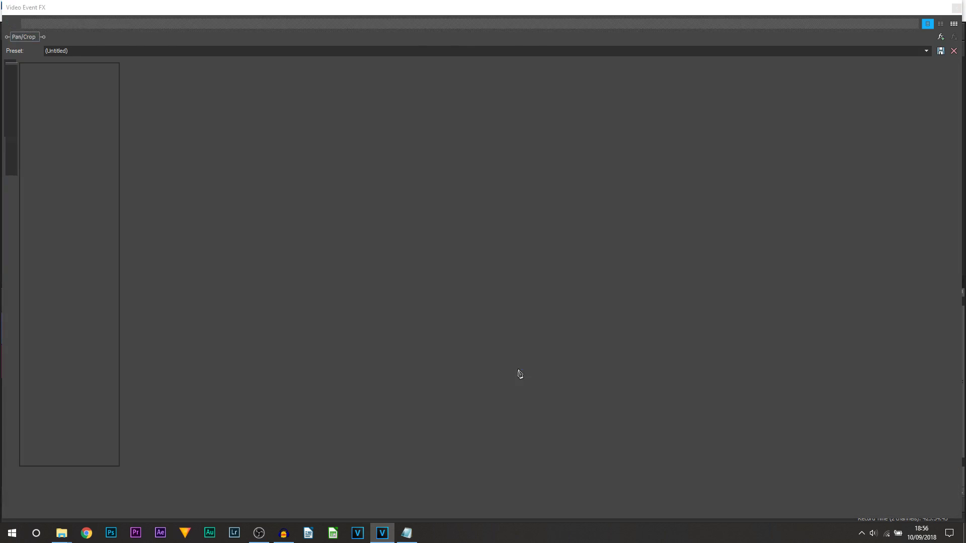
key("ctrl+z")
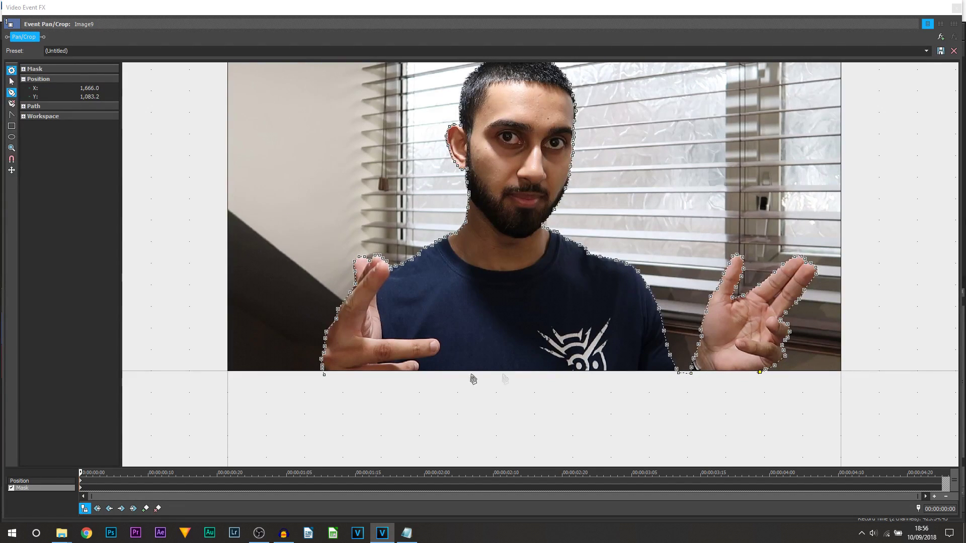
left_click(325, 375)
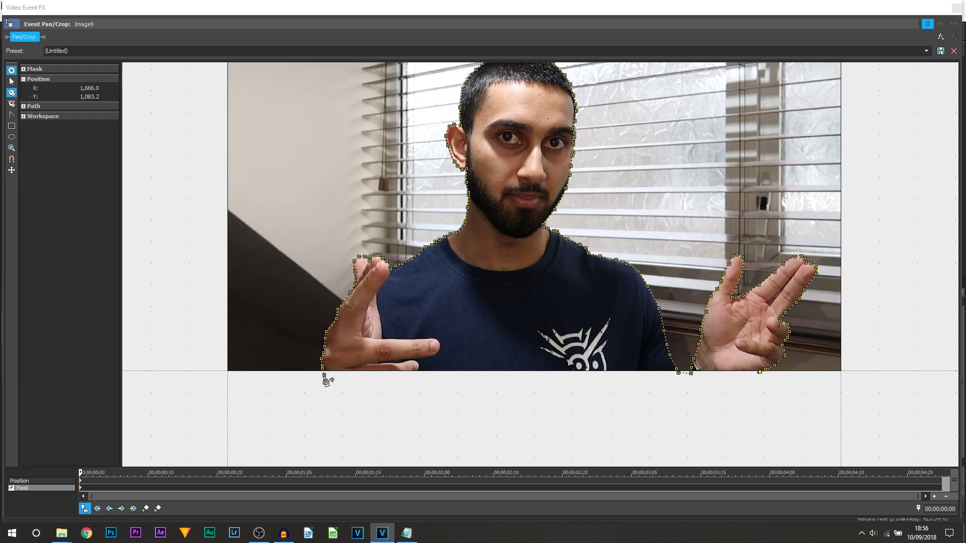
left_click(324, 375)
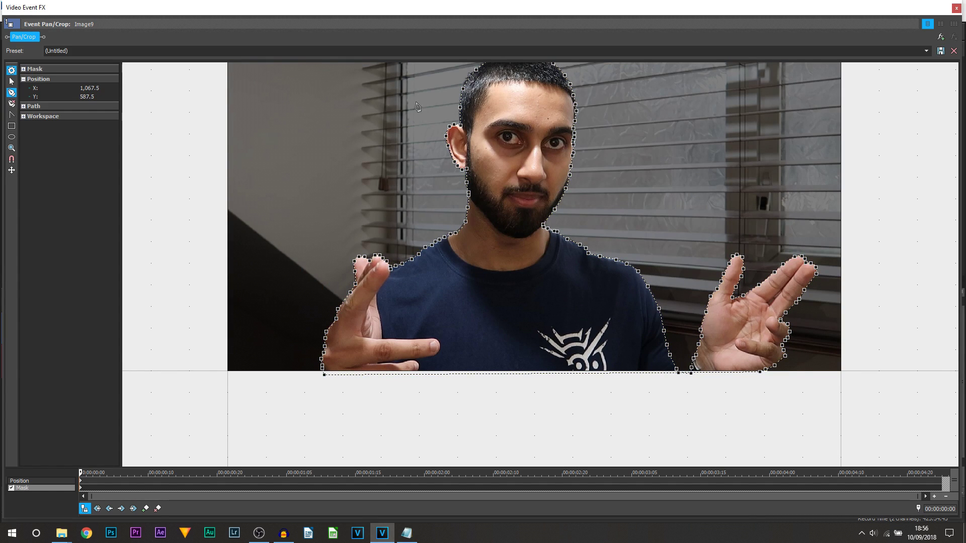
left_click_drag(686, 151, 685, 202)
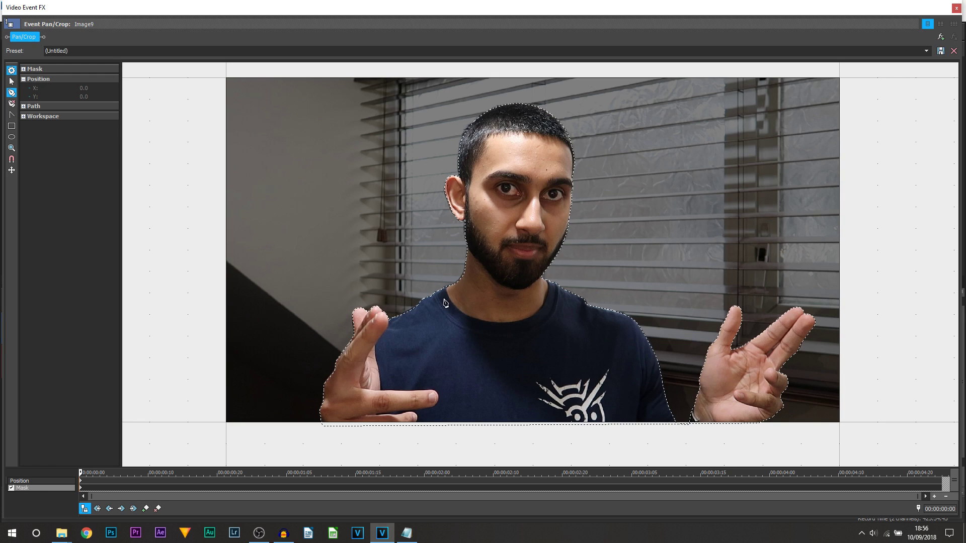
Select all anchor points of the mask.
right_click(445, 290)
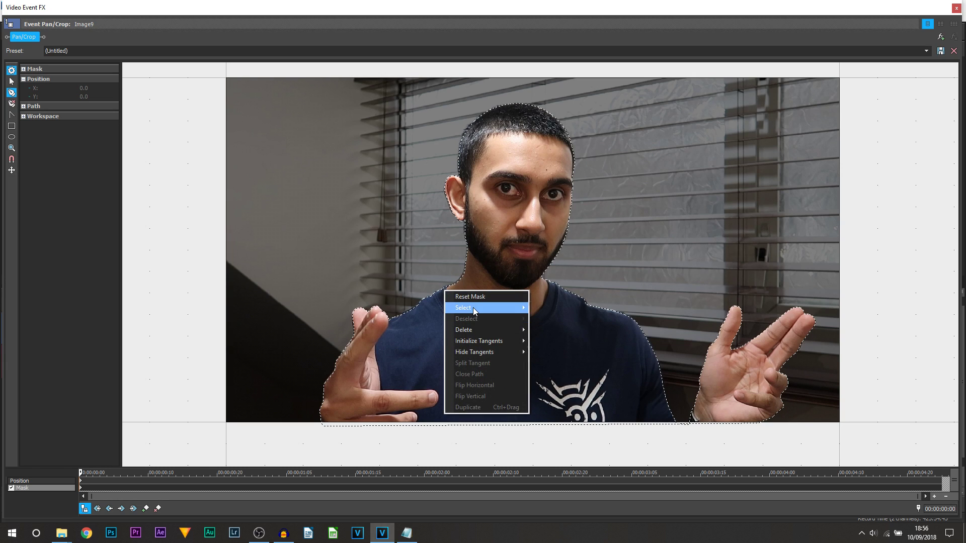
mouse_move(473, 307)
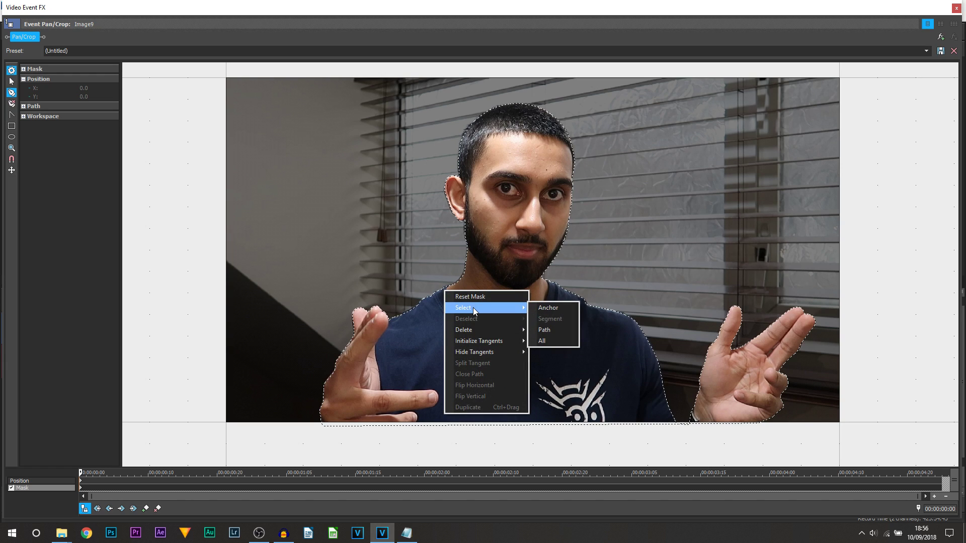
left_click(553, 342)
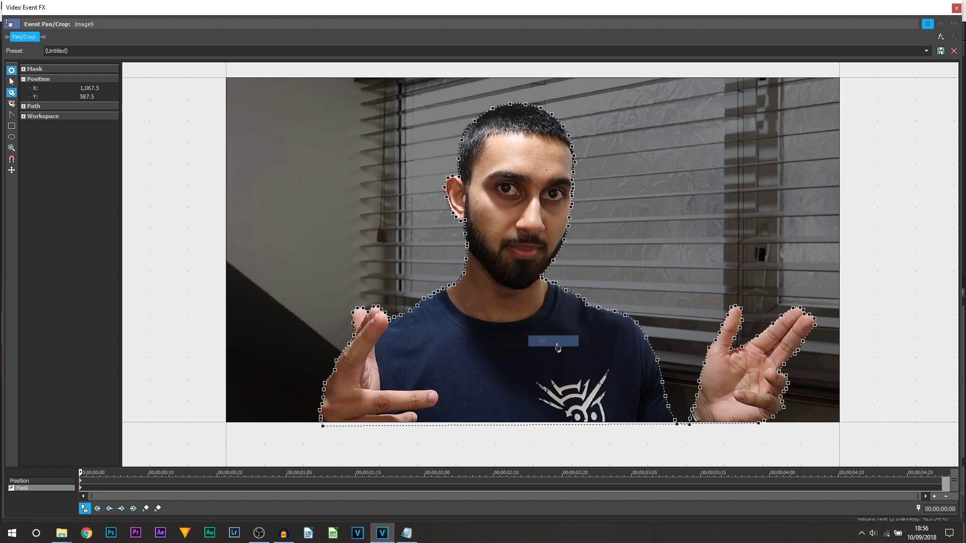
Set the mask path's feather type to Both and raise the Feather (%) amount.
left_click(23, 106)
left_click(93, 141)
left_click(93, 141)
left_click(93, 162)
left_click(86, 150)
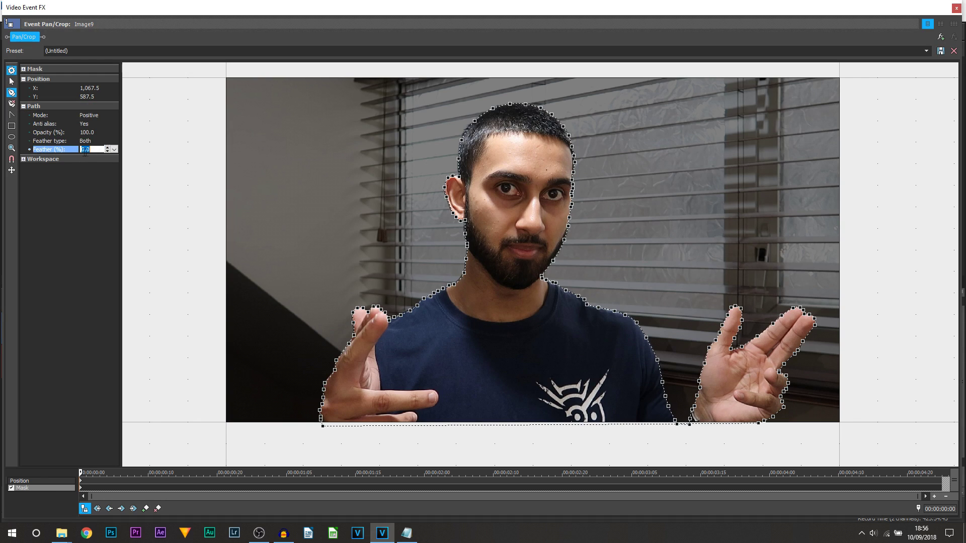
left_click(107, 148)
left_click(108, 148)
left_click(108, 148)
left_click(107, 153)
left_click(106, 150)
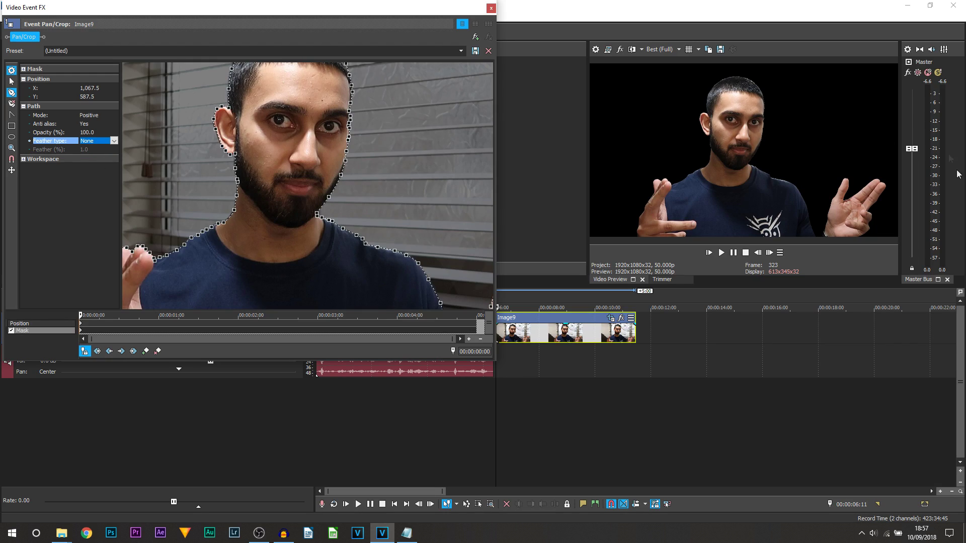
Close the FX window, insert a new video track, move Image9 onto it, and place background.jpg beneath.
left_click(491, 9)
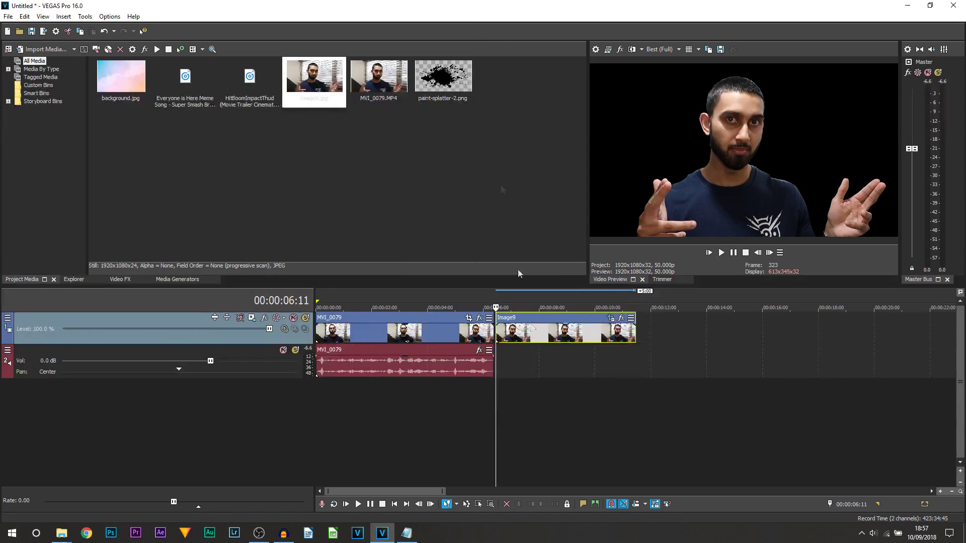
scroll(628, 352, "up", 5)
scroll(639, 351, "down", 5)
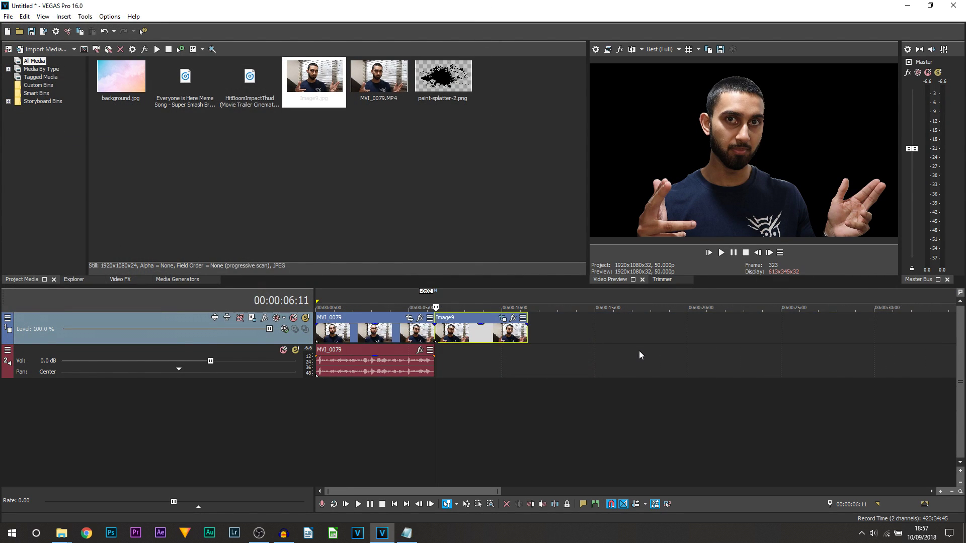
right_click(246, 341)
left_click(267, 360)
left_click(439, 365)
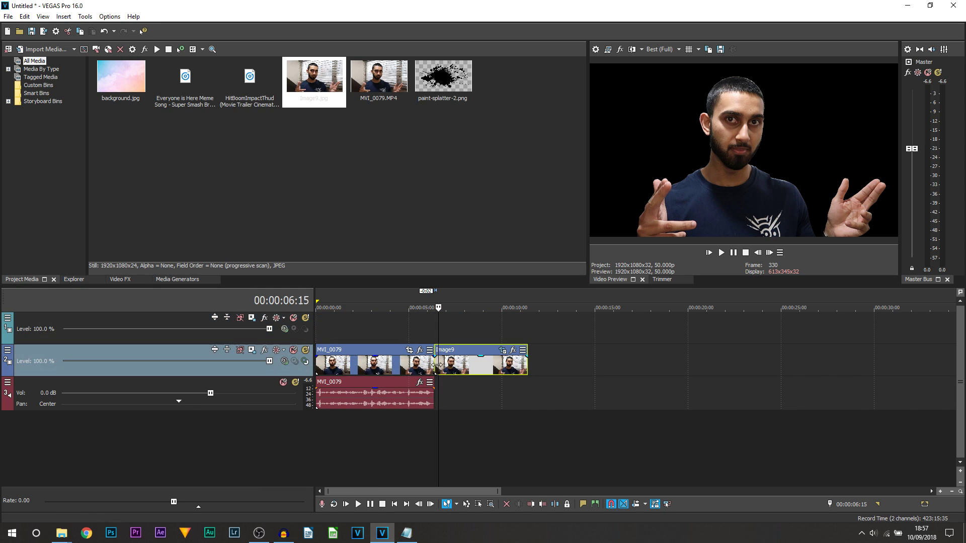
left_click_drag(436, 364, 447, 331)
left_click_drag(151, 103, 437, 369)
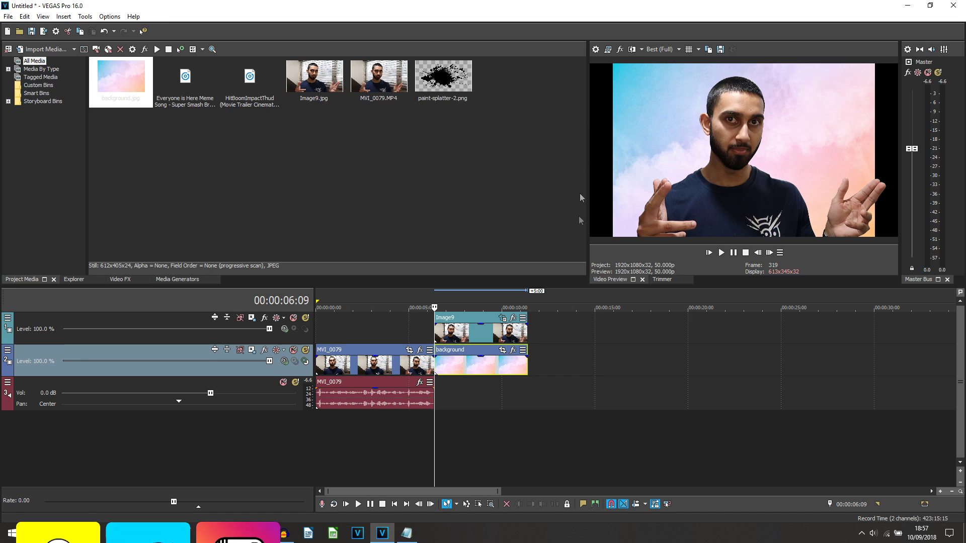
Turn off Maintain aspect ratio in the background event's Properties.
right_click(441, 369)
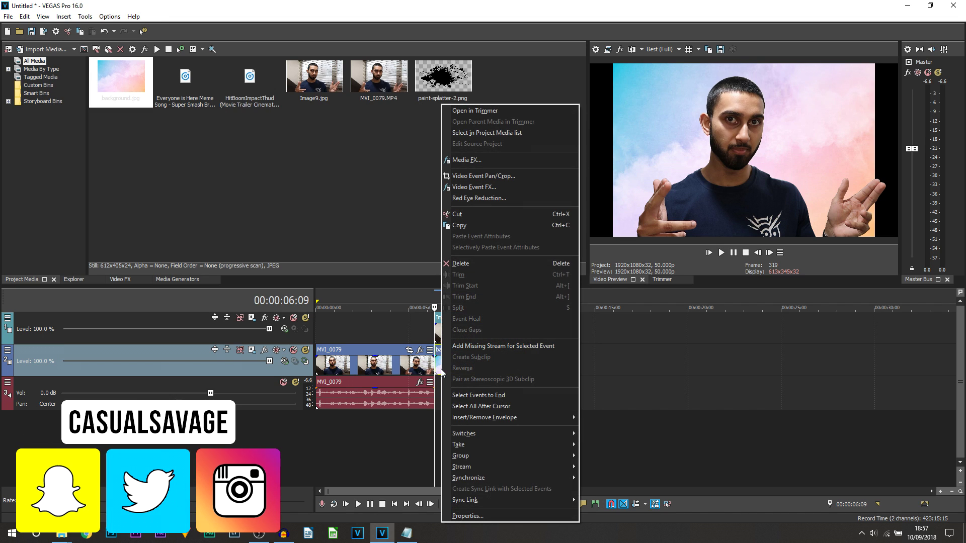
left_click(467, 516)
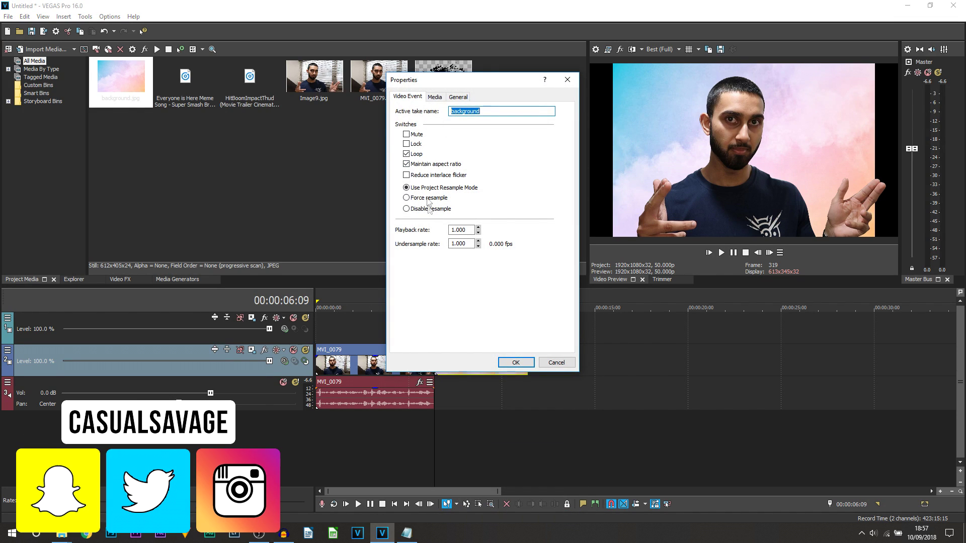
left_click(428, 165)
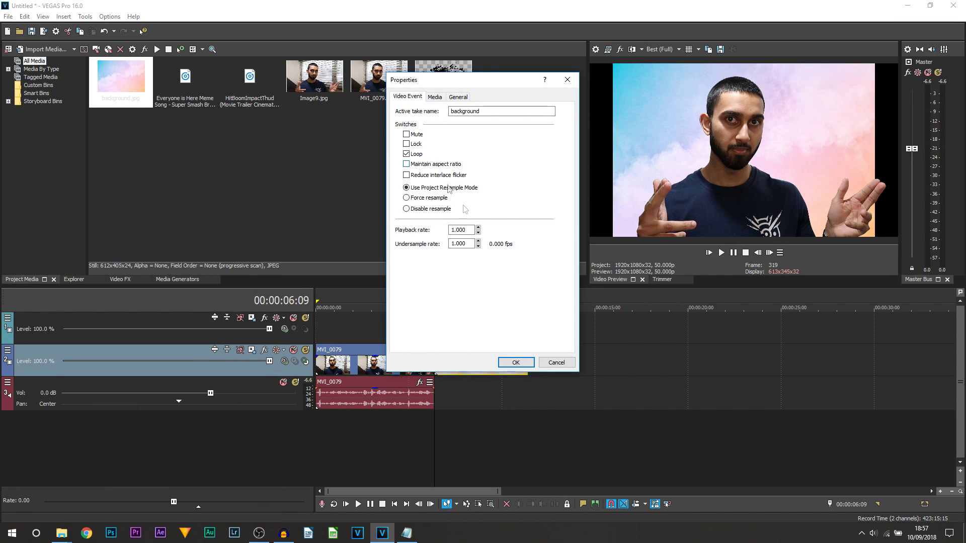
left_click(515, 363)
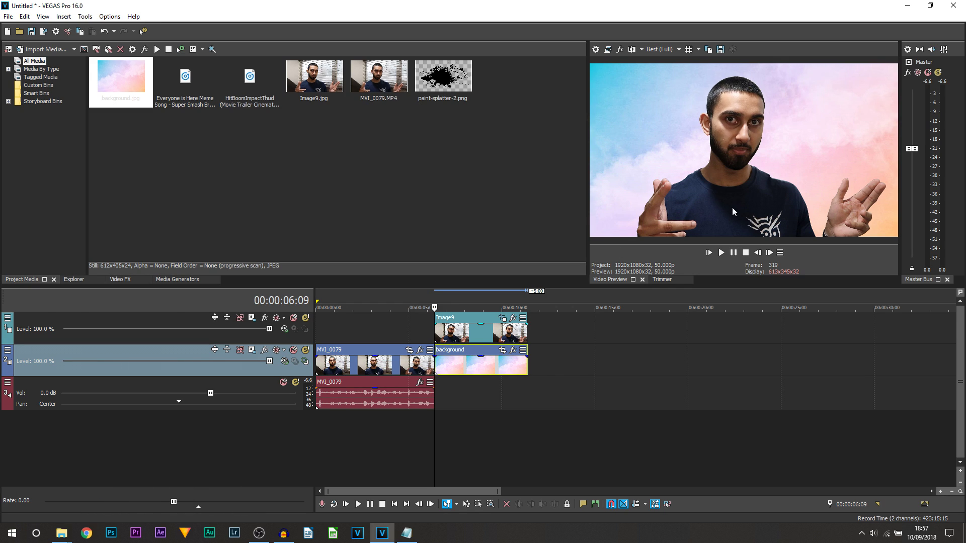
In Track Motion for track 1, keyframe 06:09 and enlarge the frame to zoom in on the person.
left_click(251, 317)
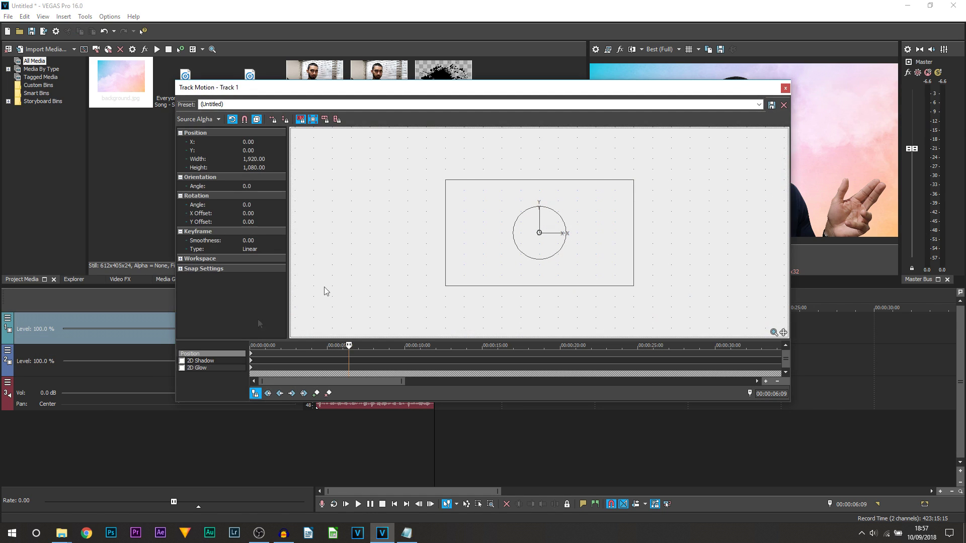
left_click(791, 405)
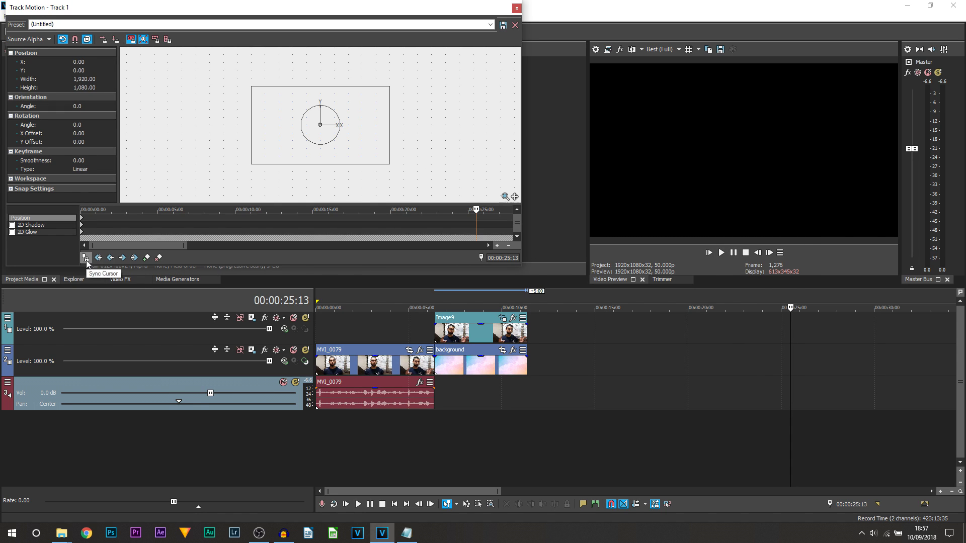
left_click(86, 261)
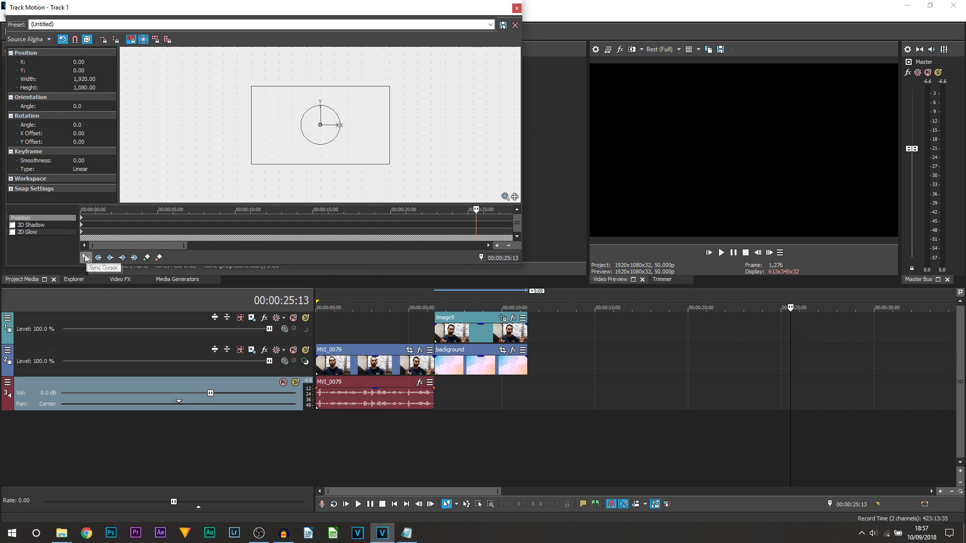
left_click(433, 333)
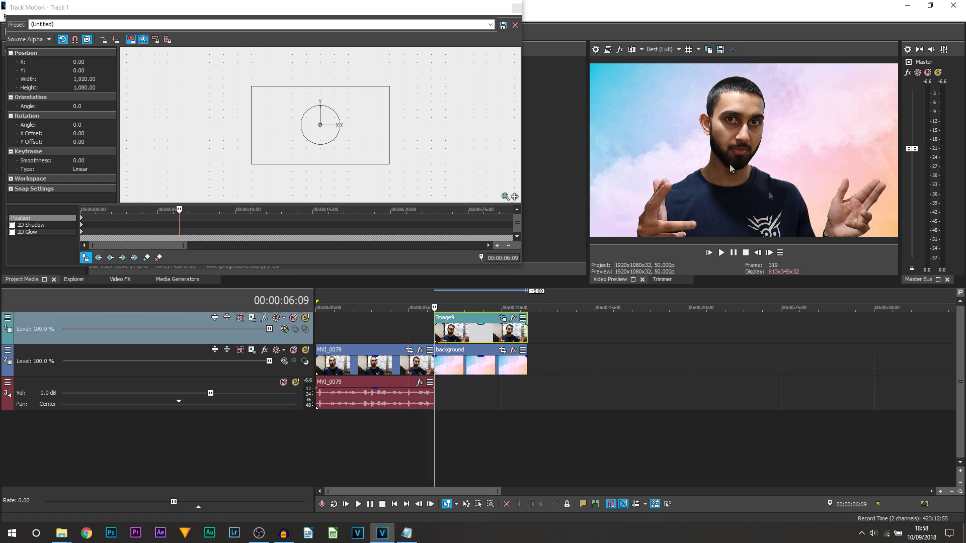
left_click(147, 258)
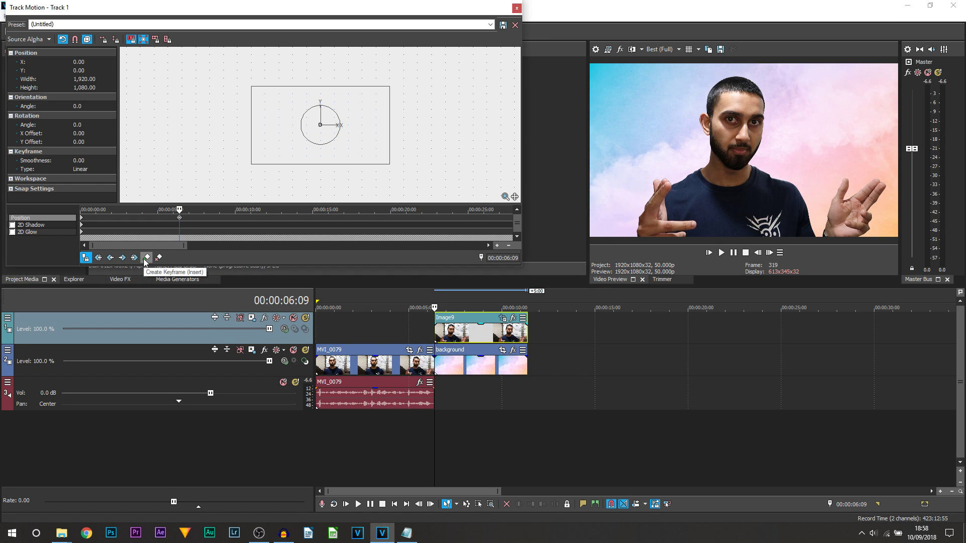
left_click(391, 165)
left_click_drag(391, 164, 402, 167)
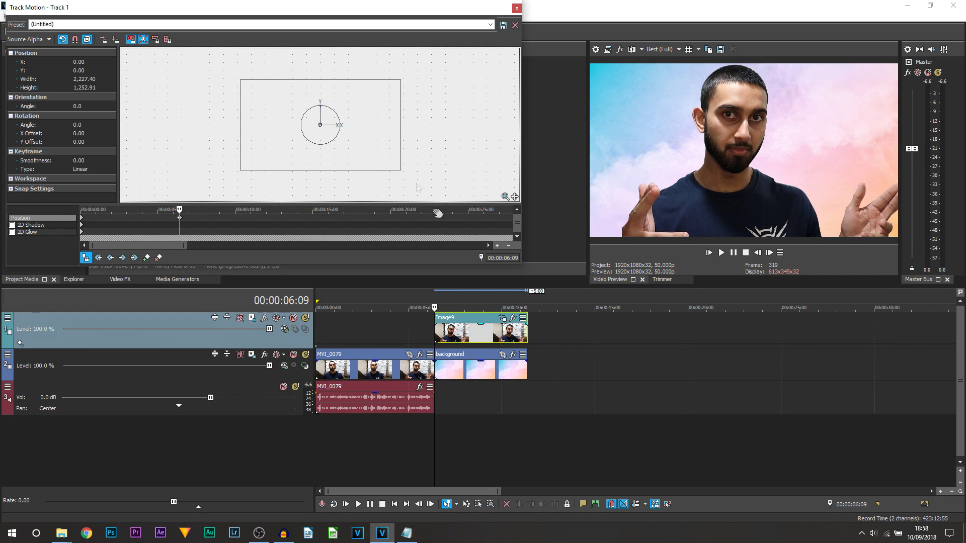
At 06:12, shrink the frame to 1935×1089 and shift it left to X -313.55.
scroll(545, 375, "up", 3)
left_click(498, 332)
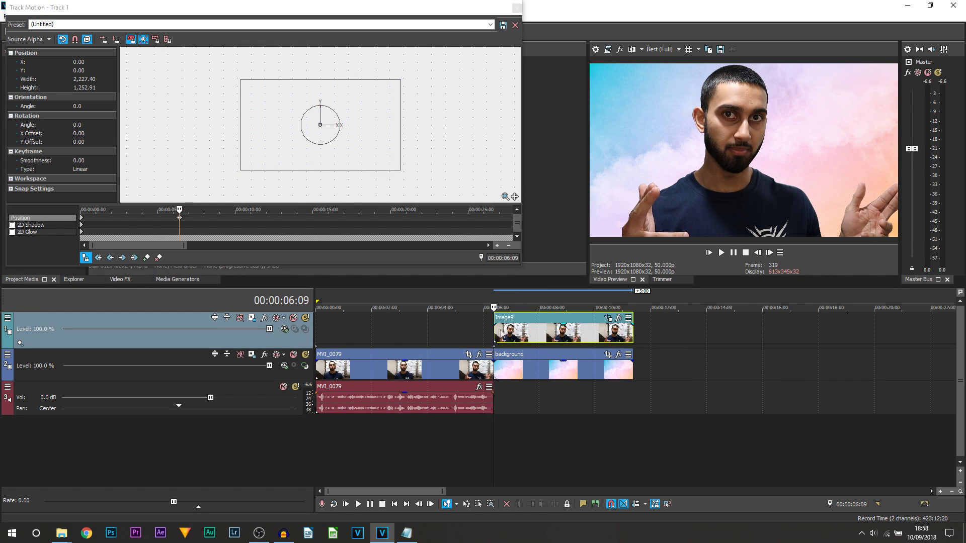
key("Right")
key("Right")
key("Right")
key("Right")
key("Right")
scroll(427, 221, "up", 3)
left_click(407, 167)
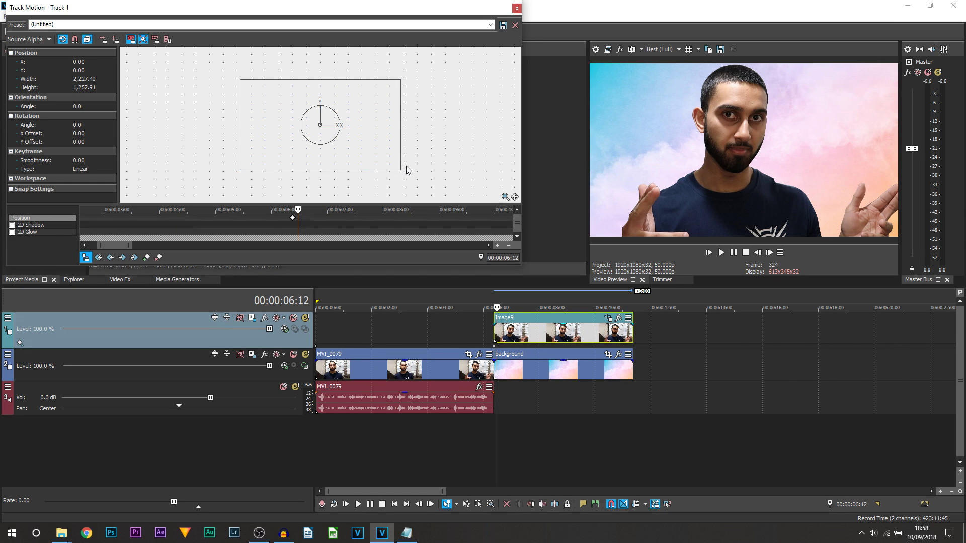
left_click_drag(399, 169, 338, 161)
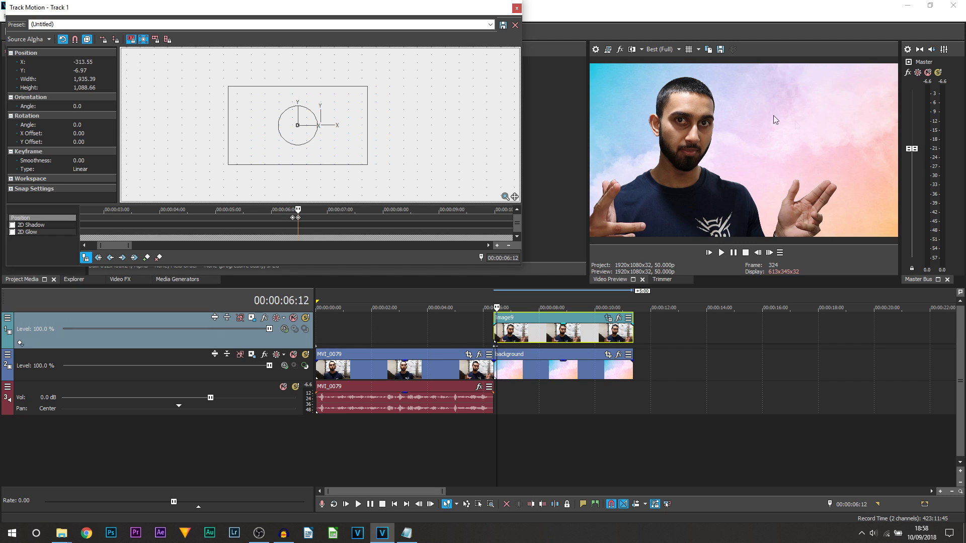
left_click(515, 9)
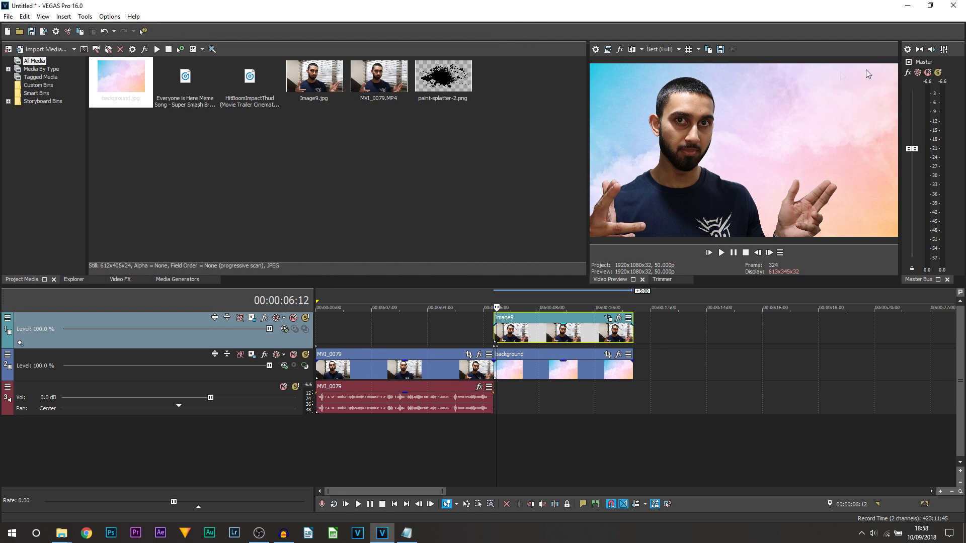
Add paint-splatter-2.png on a new top track, trimmed to end with the other clips.
mouse_move(466, 100)
left_mouse_down()
mouse_move(473, 85)
mouse_move(482, 126)
left_mouse_up()
left_click_drag(504, 272, 498, 307)
scroll(660, 362, "up", 2)
scroll(780, 347, "down", 2)
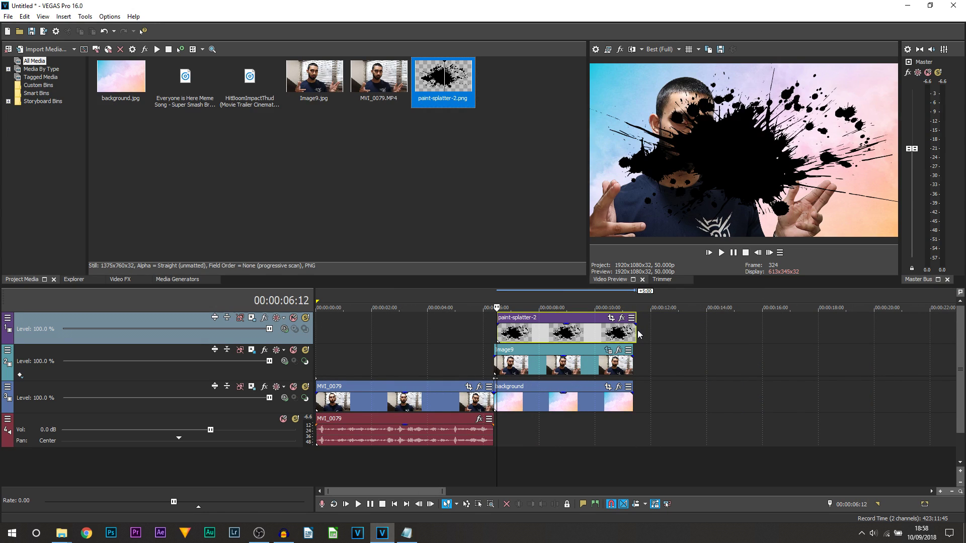
left_click_drag(637, 334, 632, 335)
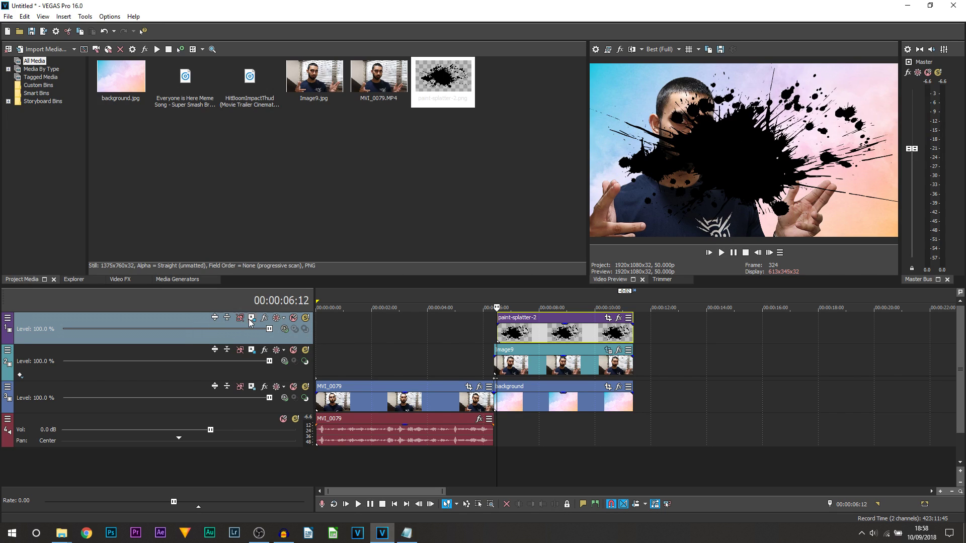
Use Track Motion to move the splatter frame left and up, beside the person.
left_click(8, 319)
left_click(35, 330)
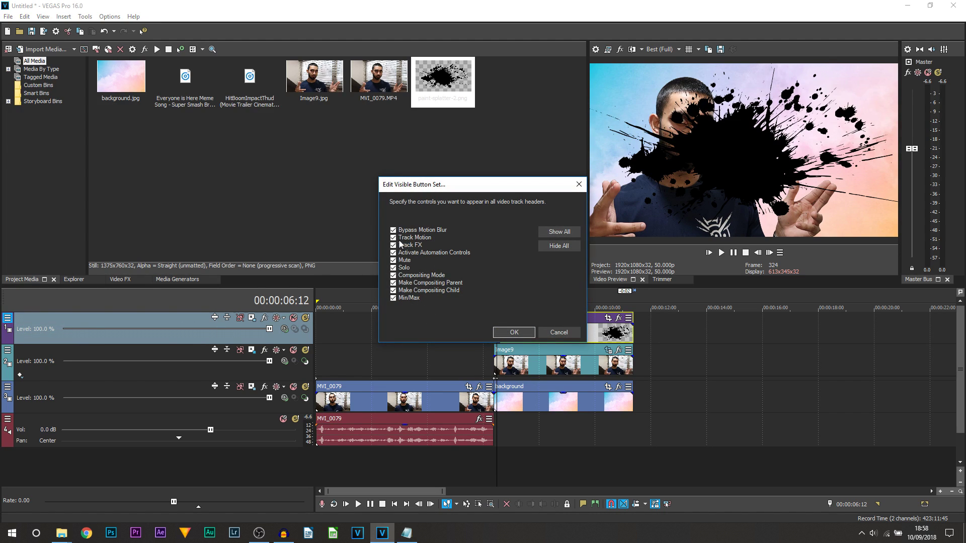
left_click(494, 332)
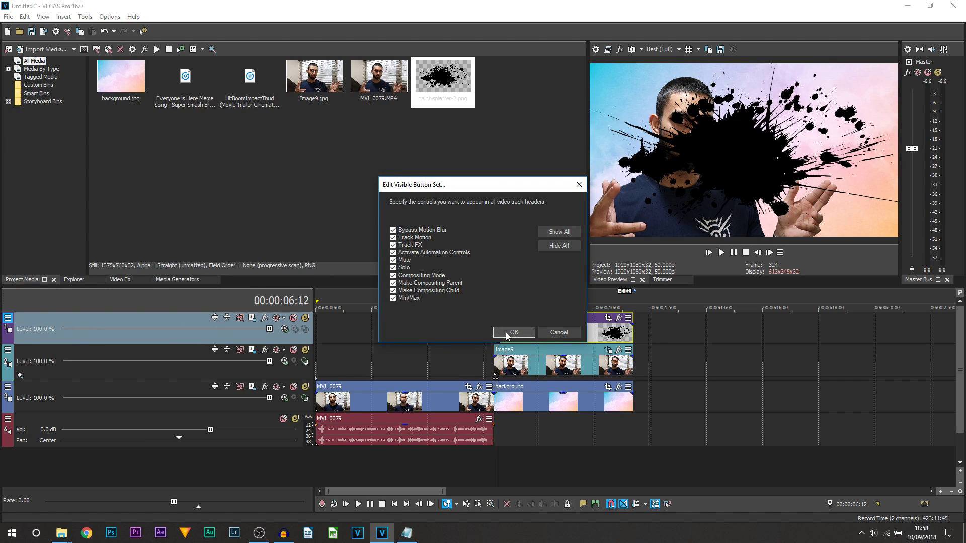
left_click(251, 320)
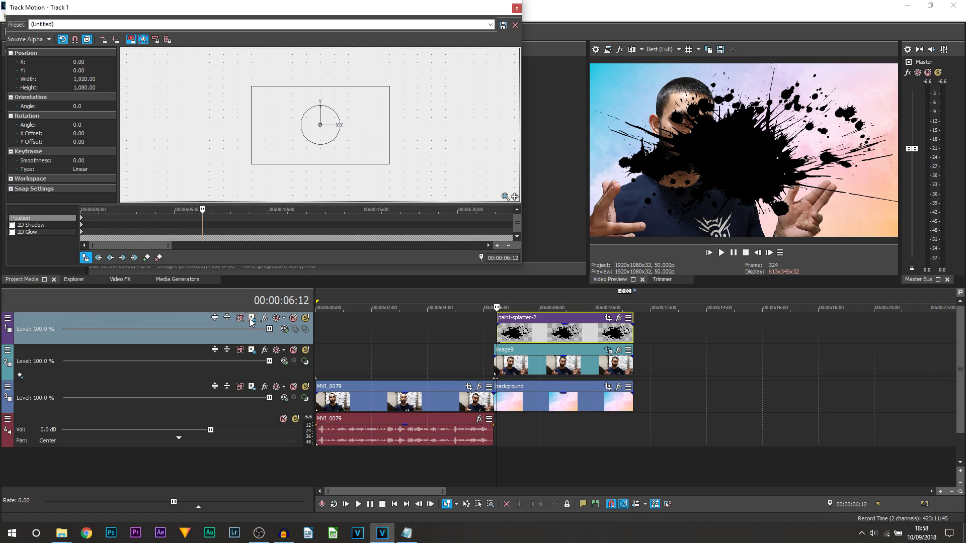
left_click(494, 332)
mouse_move(391, 166)
left_mouse_down()
mouse_move(344, 156)
mouse_move(376, 132)
left_mouse_up()
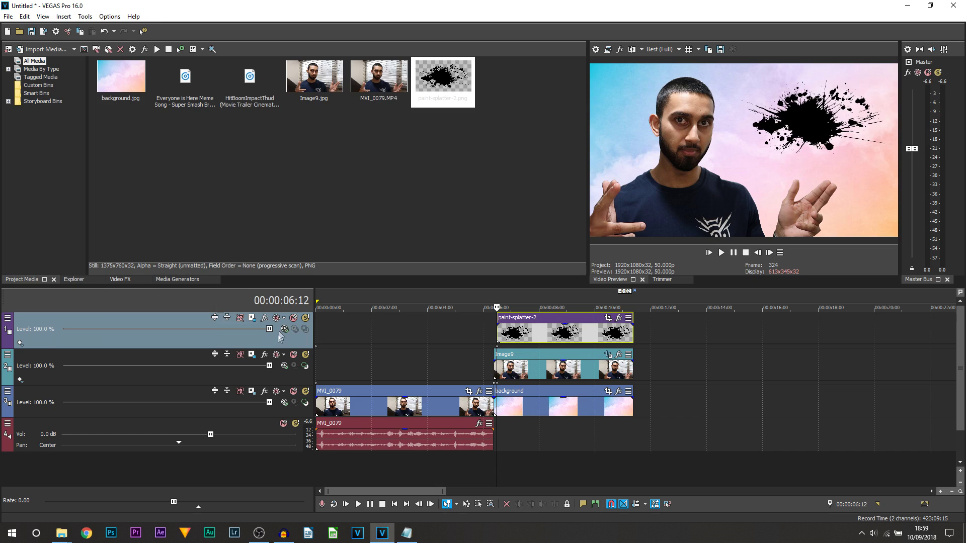
Insert a new top video track and place the (Legacy) Text Default Text preset on it.
right_click(286, 343)
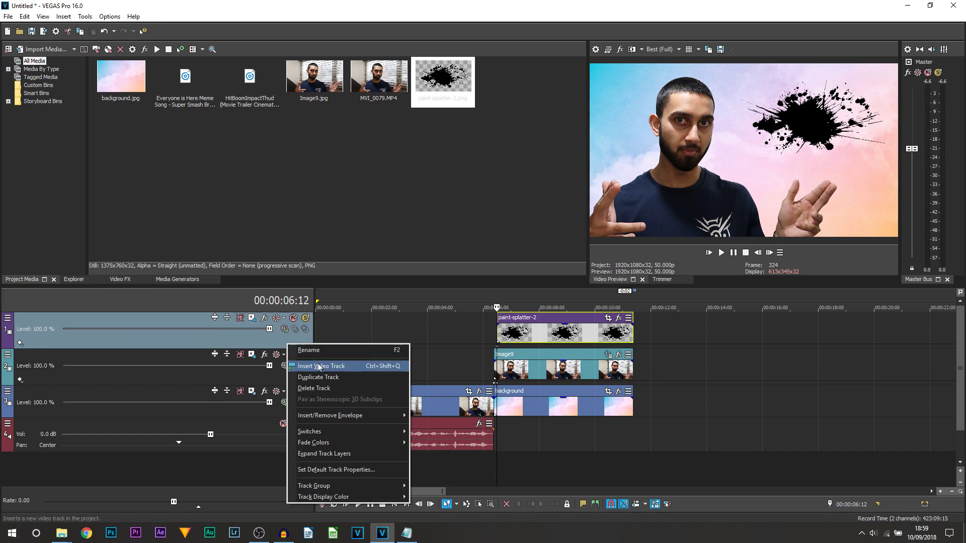
left_click(318, 367)
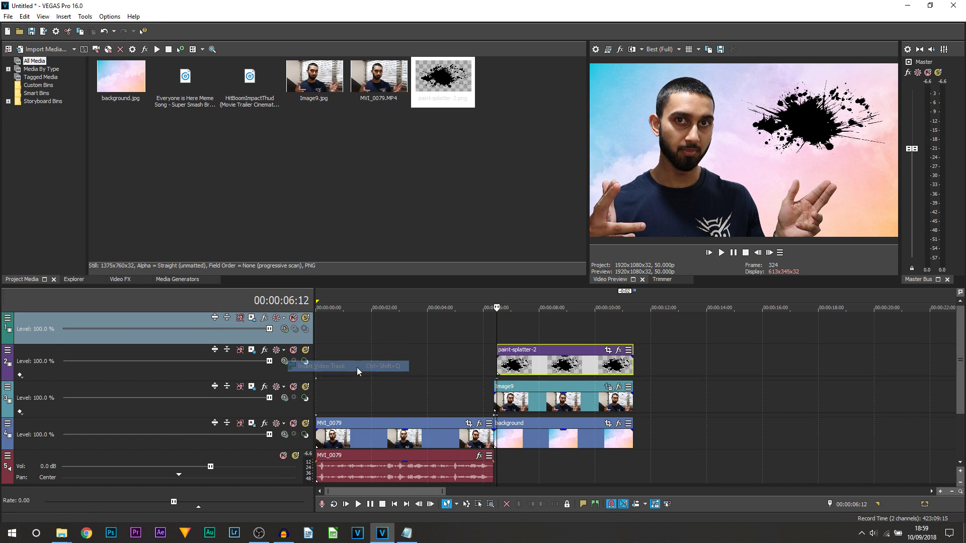
left_click(171, 279)
left_click_drag(126, 85, 124, 229)
left_click(50, 215)
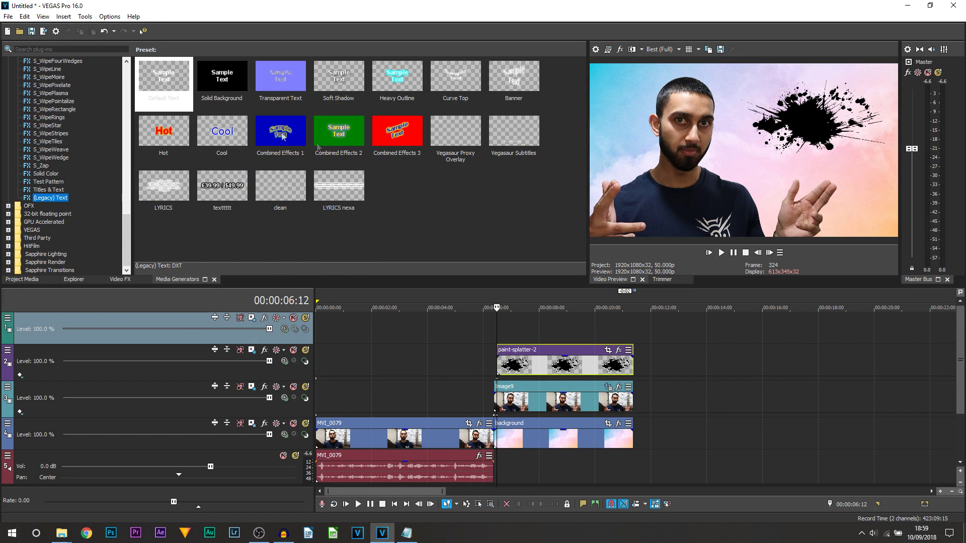
left_click_drag(153, 79, 502, 338)
left_click(226, 229)
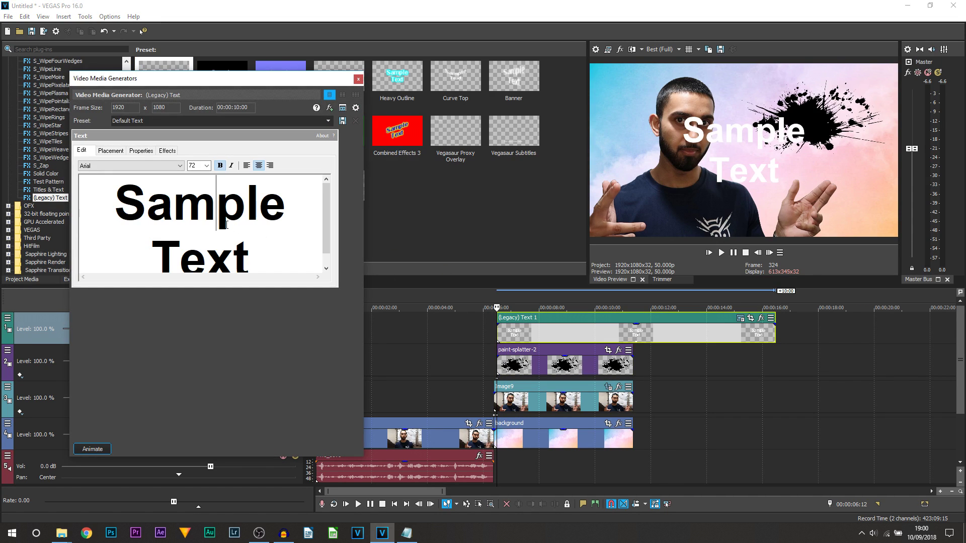
Replace the sample text with 'CasualSavage' in Bebas Neue Bold at size 55.
key("ctrl+a")
type("Casu")
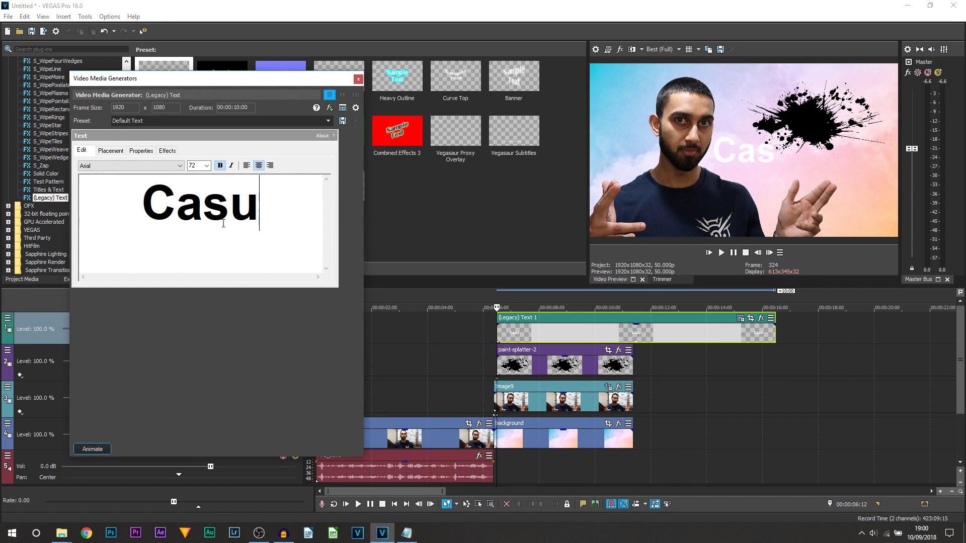
type("alSavage")
key("ctrl+a")
left_click(206, 166)
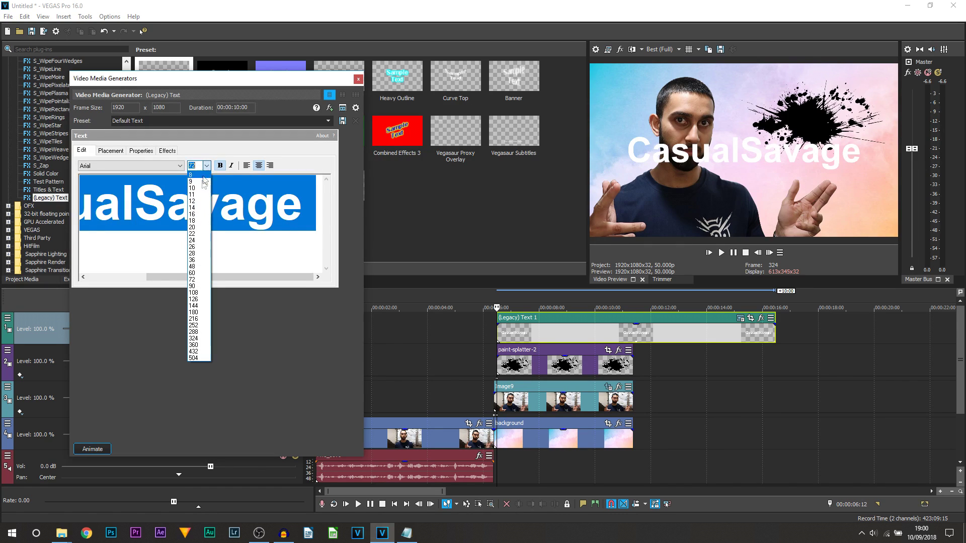
left_click(198, 227)
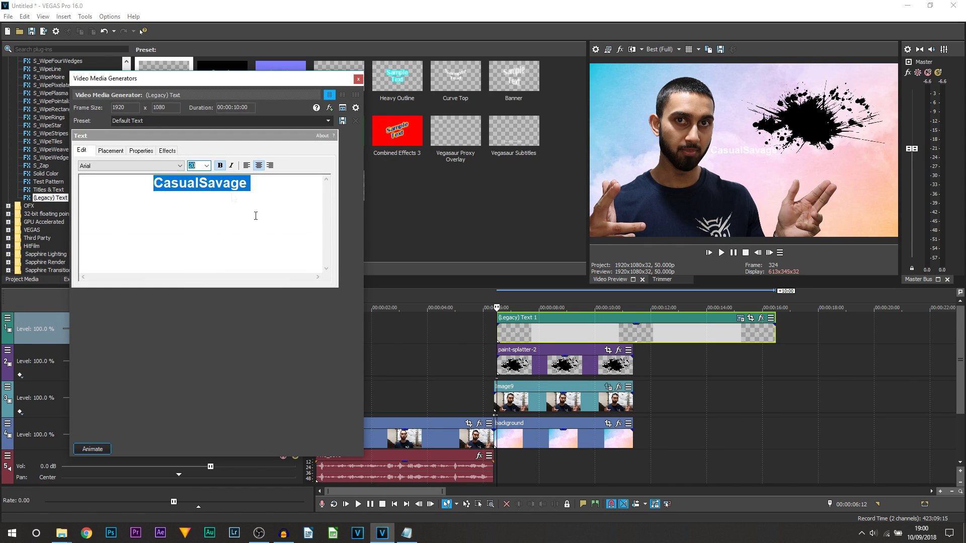
left_click(179, 165)
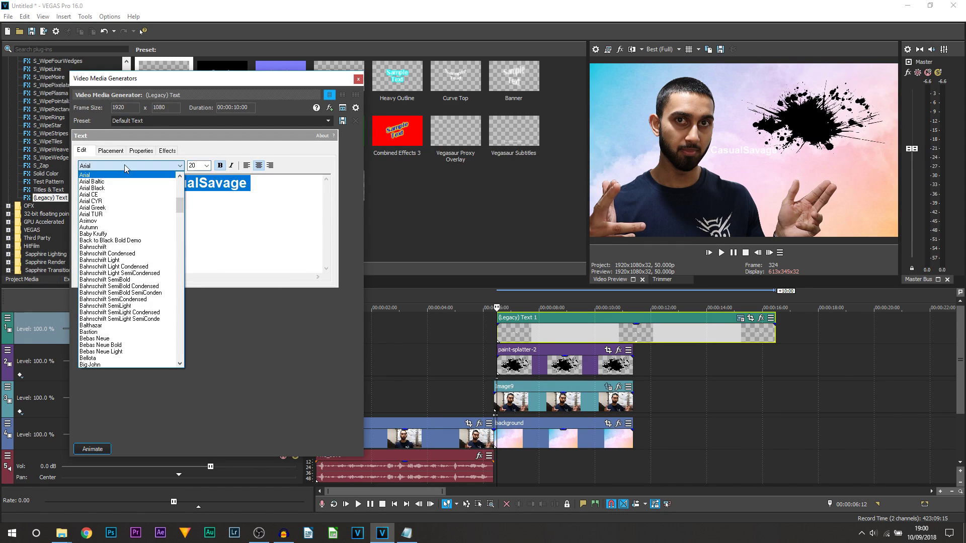
left_click(104, 345)
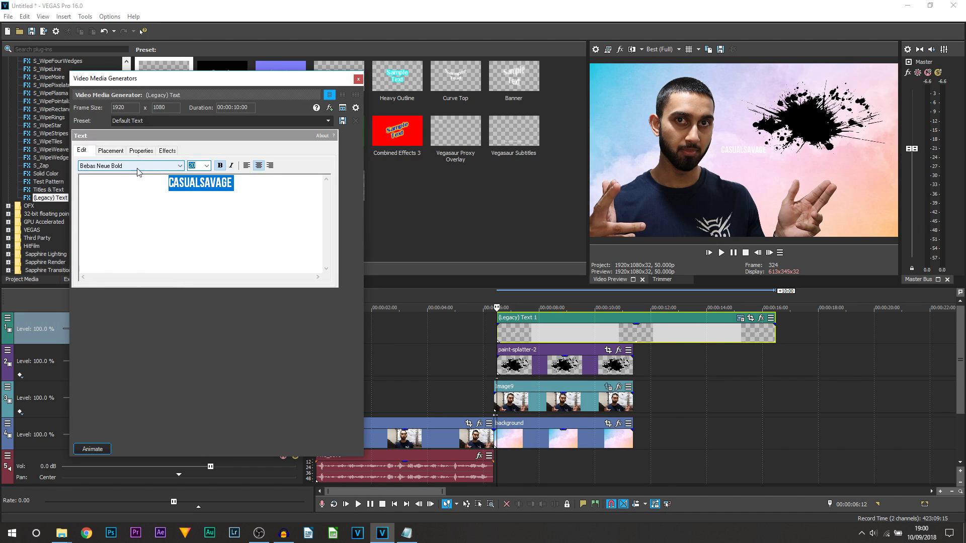
type("35")
key("Return")
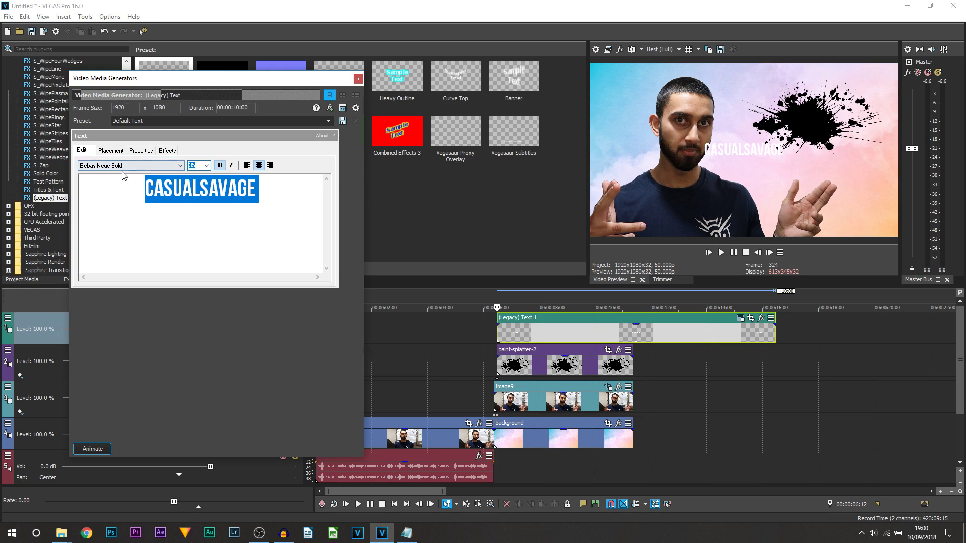
type("45")
key("Return")
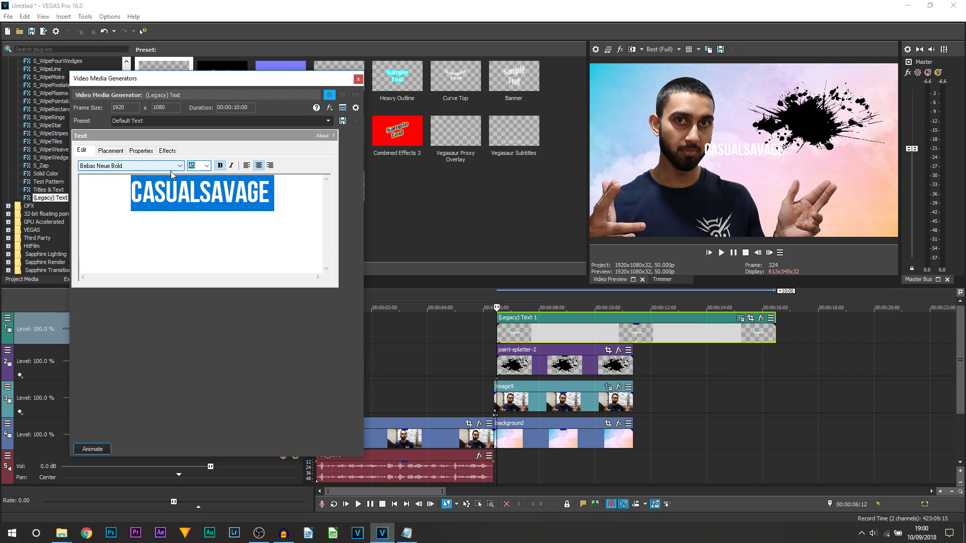
type("5")
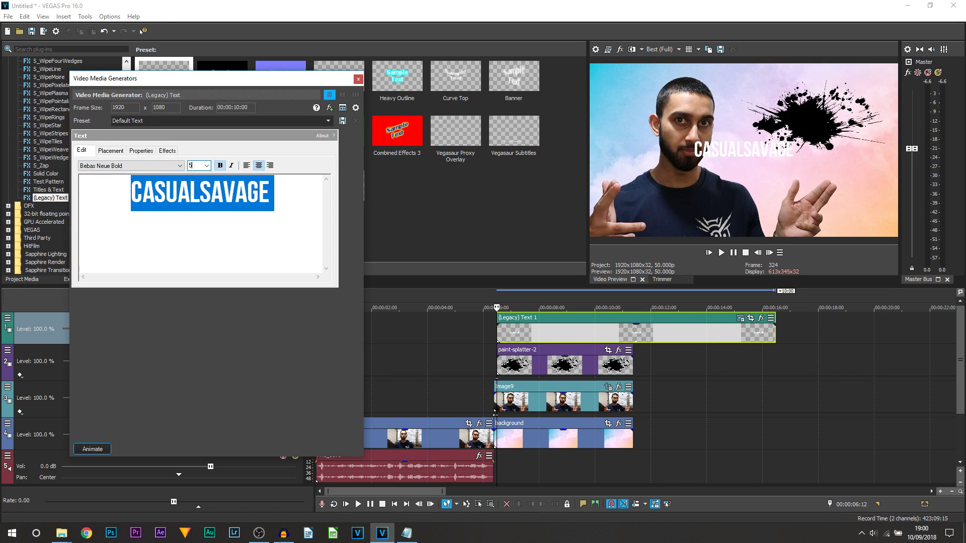
type("5")
key("Return")
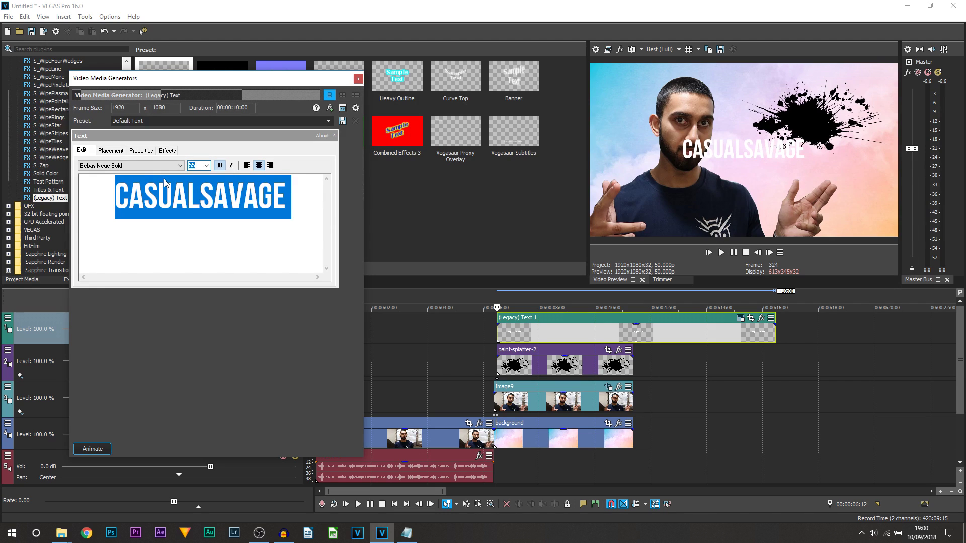
Colour the title text cyan, review the outline and shadow effects, and close the generator.
left_click(136, 152)
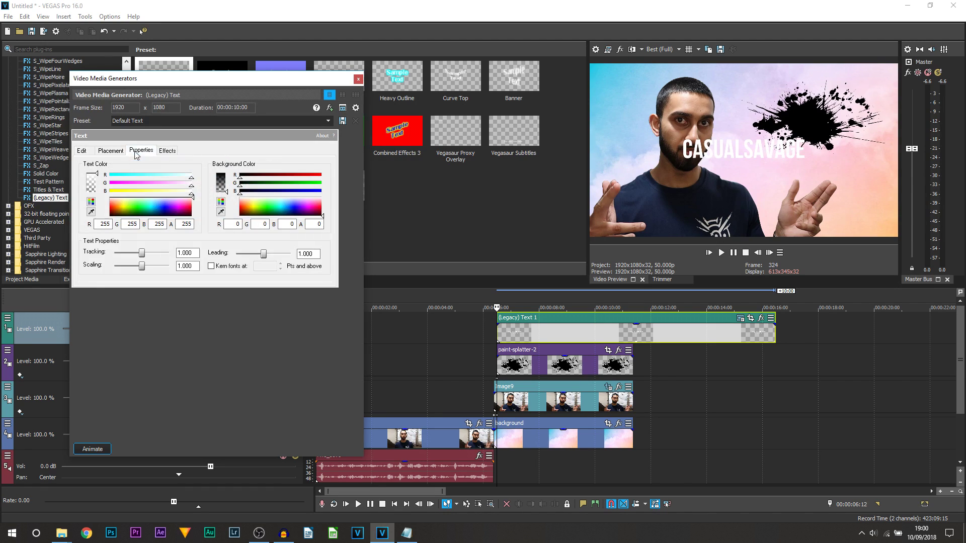
left_click(137, 203)
left_click(128, 209)
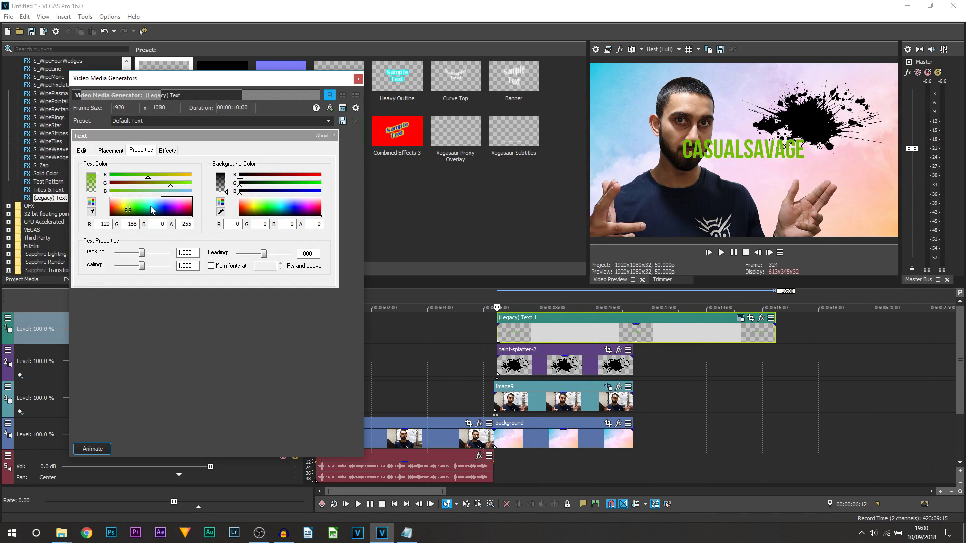
left_click(153, 206)
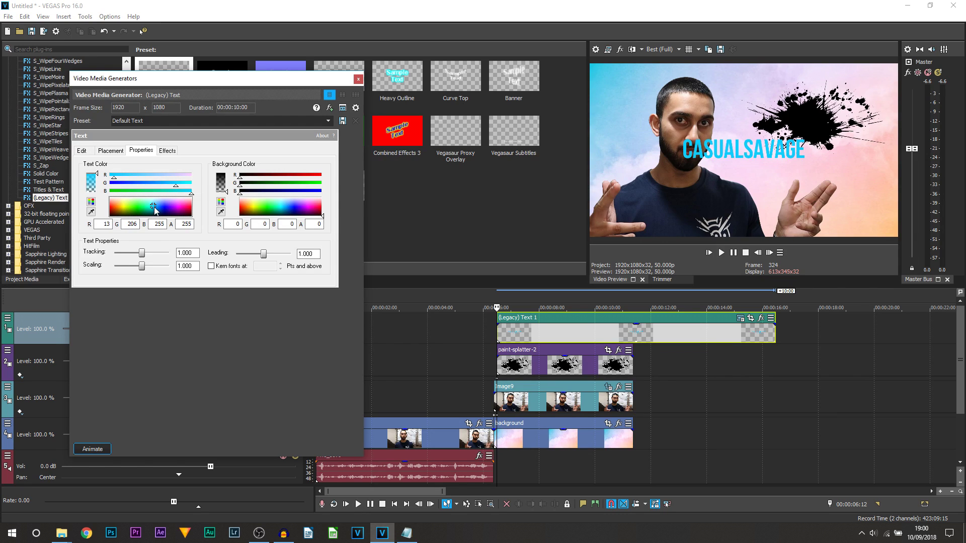
left_click(168, 150)
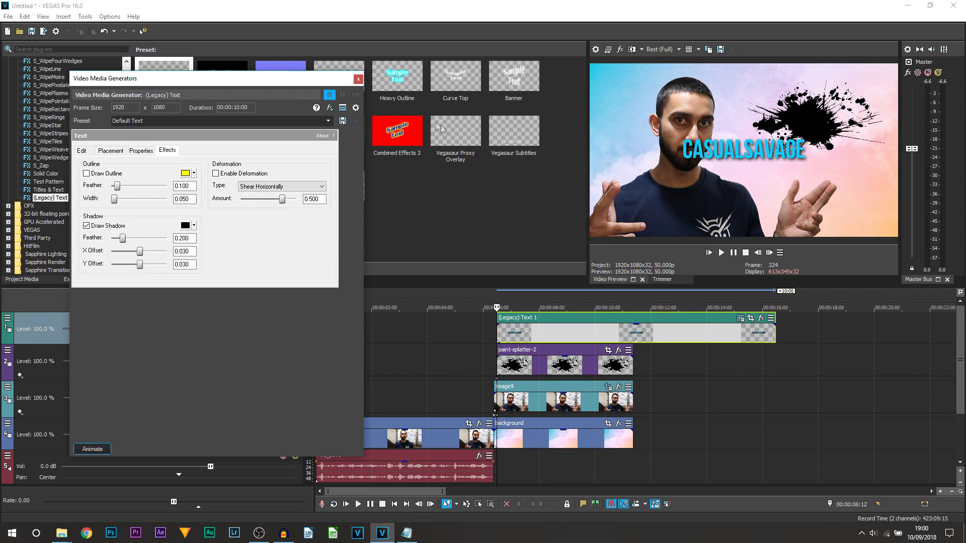
left_click(358, 80)
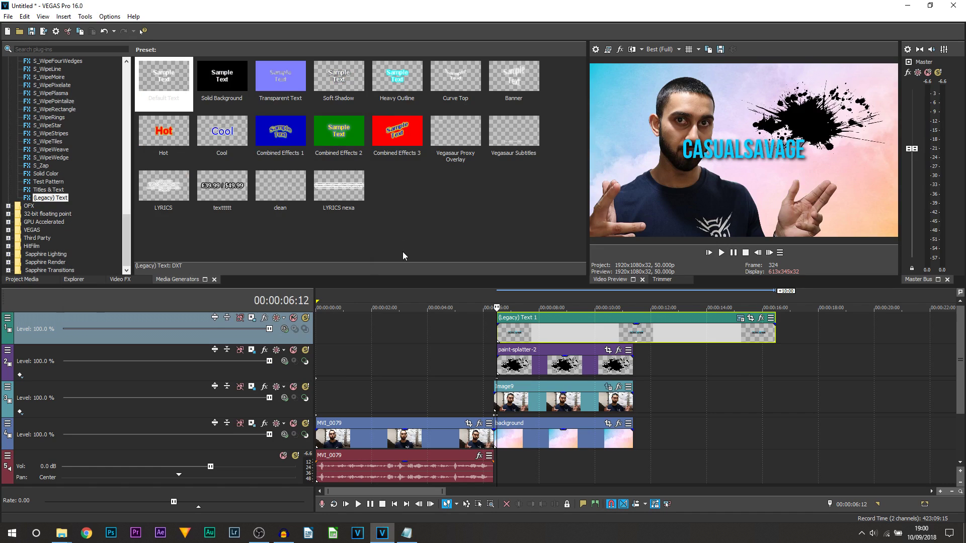
Shift the CASUALSAVAGE title up-right via Track Motion and trim its clip to match the others.
left_click(252, 318)
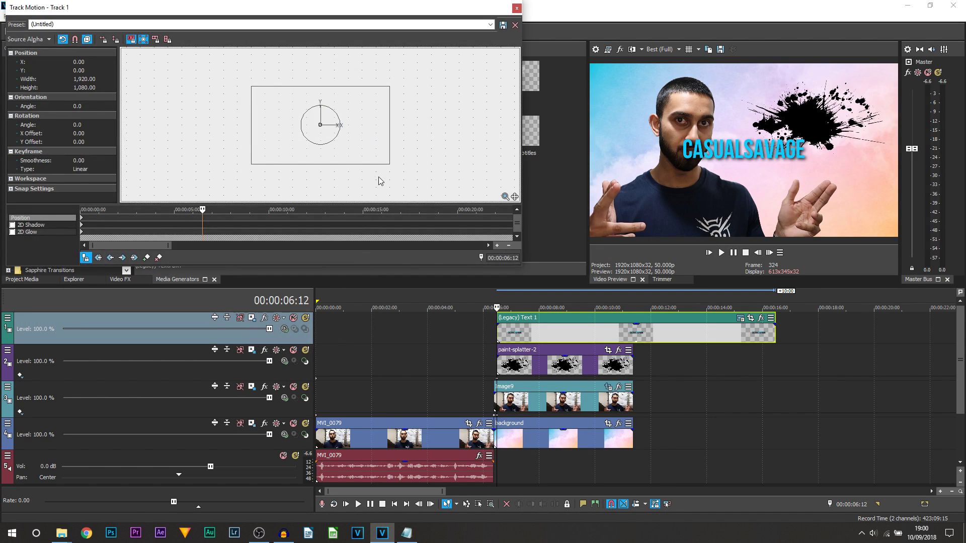
left_click_drag(377, 160, 404, 137)
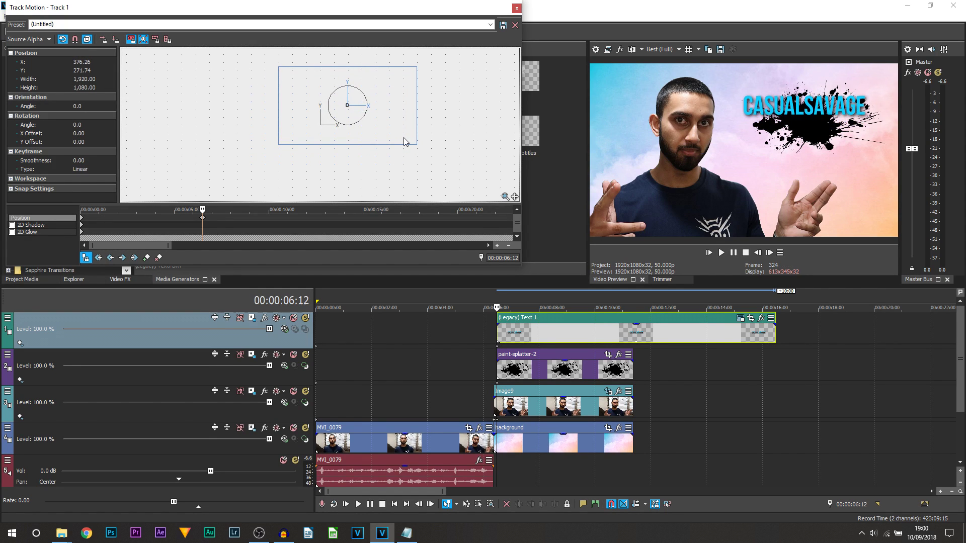
left_click(517, 9)
left_click_drag(773, 331, 633, 331)
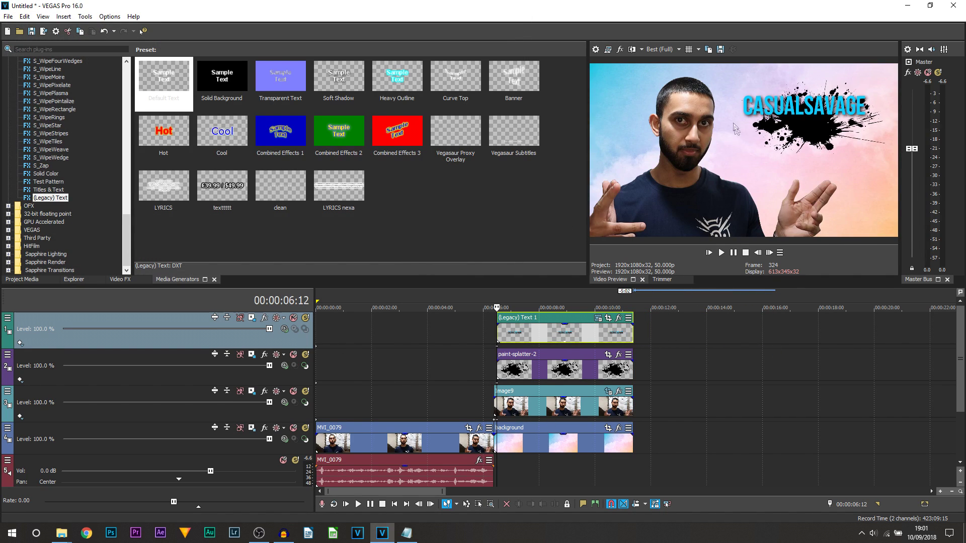
Insert another top video track with a Default Text clip reading 'EVERYONE IS HERE'.
right_click(296, 339)
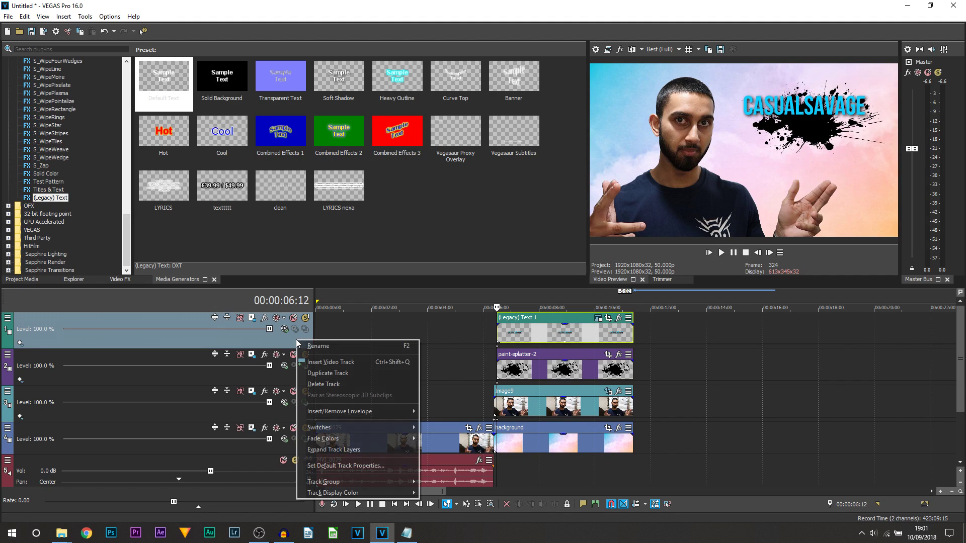
left_click(330, 362)
left_click_drag(163, 78, 508, 340)
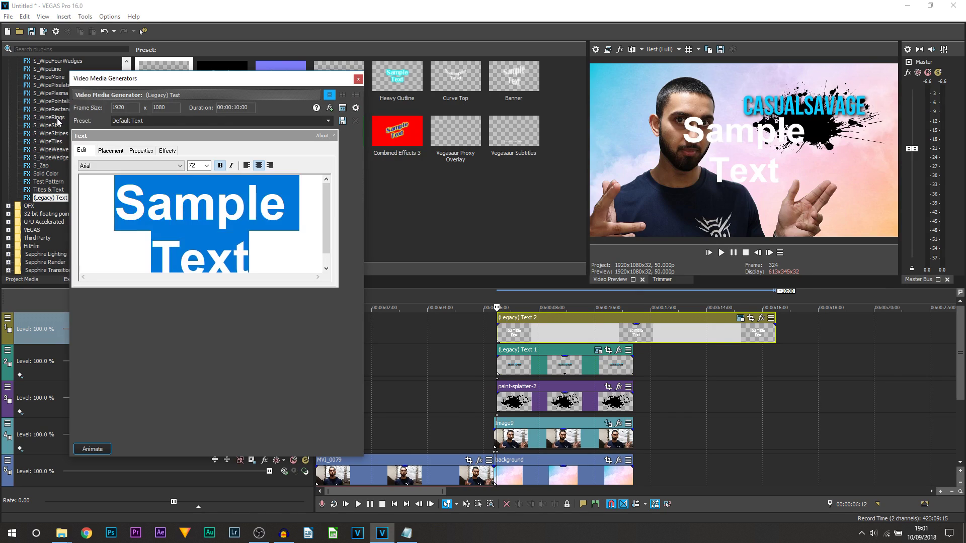
type("EVER")
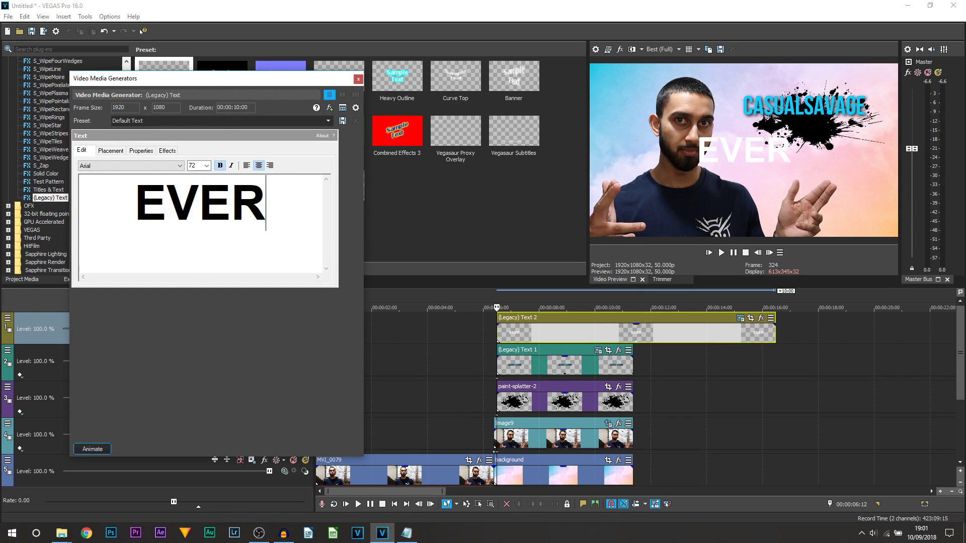
type("YONE IS HERE")
Set the subtitle to Bebas Neue Bold, size 35, with a drop shadow.
key("ctrl+a")
double_click(197, 166)
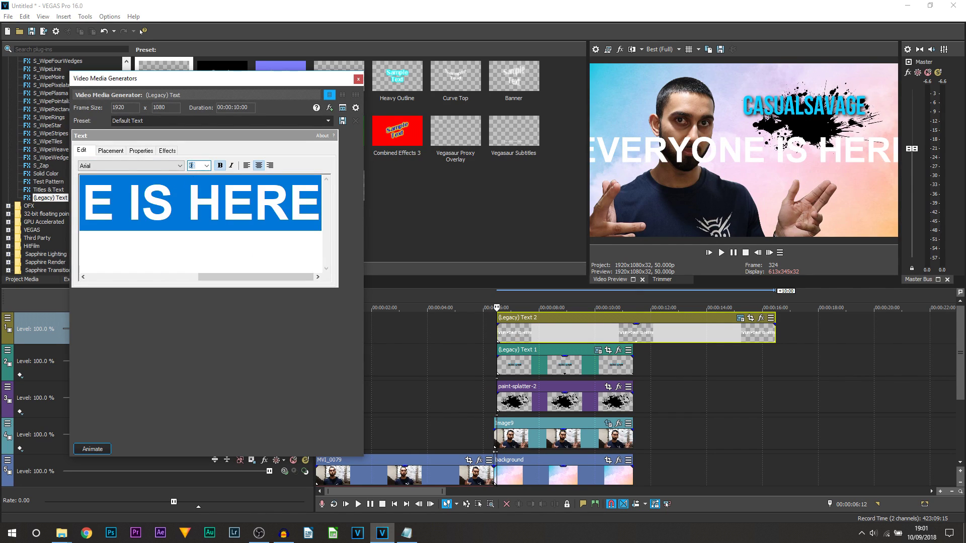
type("35")
left_click(136, 166)
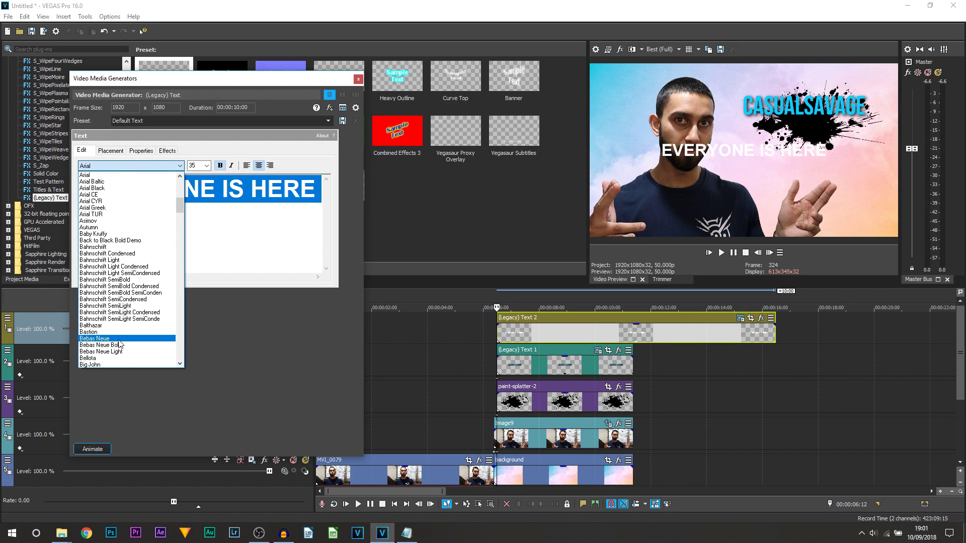
left_click(136, 345)
left_click(148, 153)
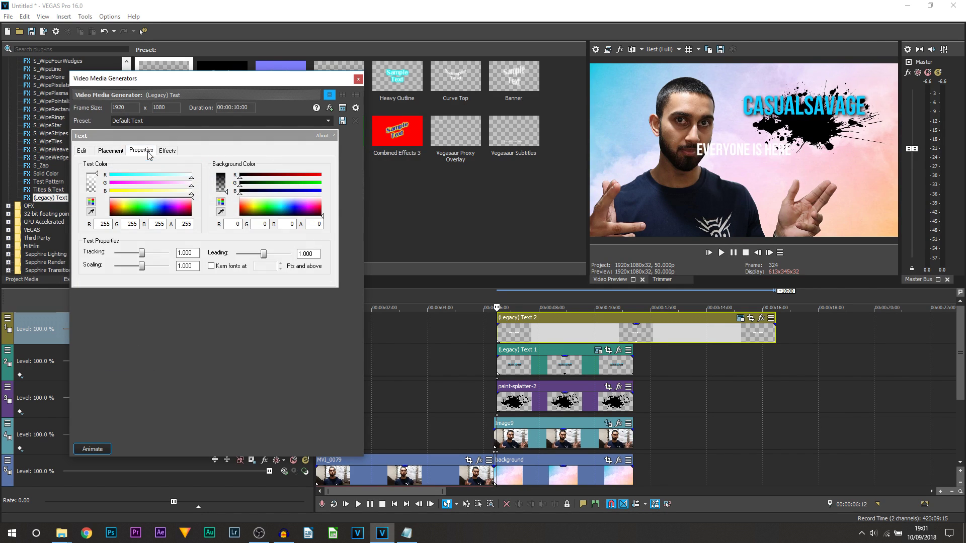
left_click(169, 150)
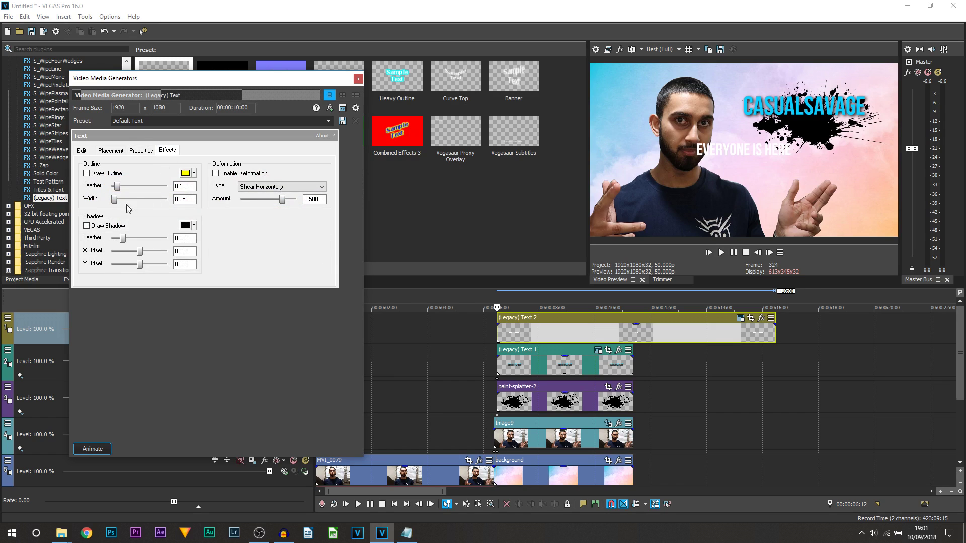
left_click(113, 230)
left_click(357, 79)
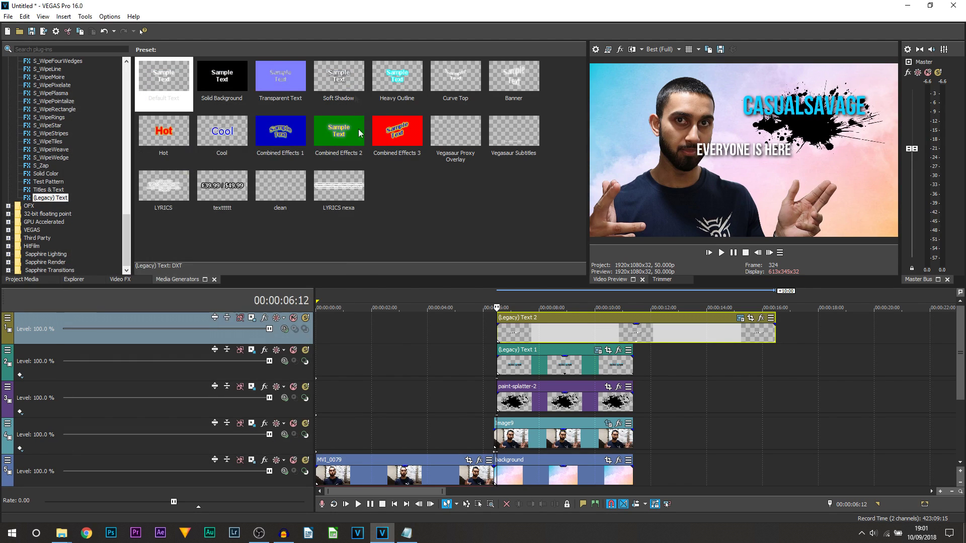
Trim the subtitle clip to end with the others and move it just beneath the title.
left_click_drag(775, 333, 633, 333)
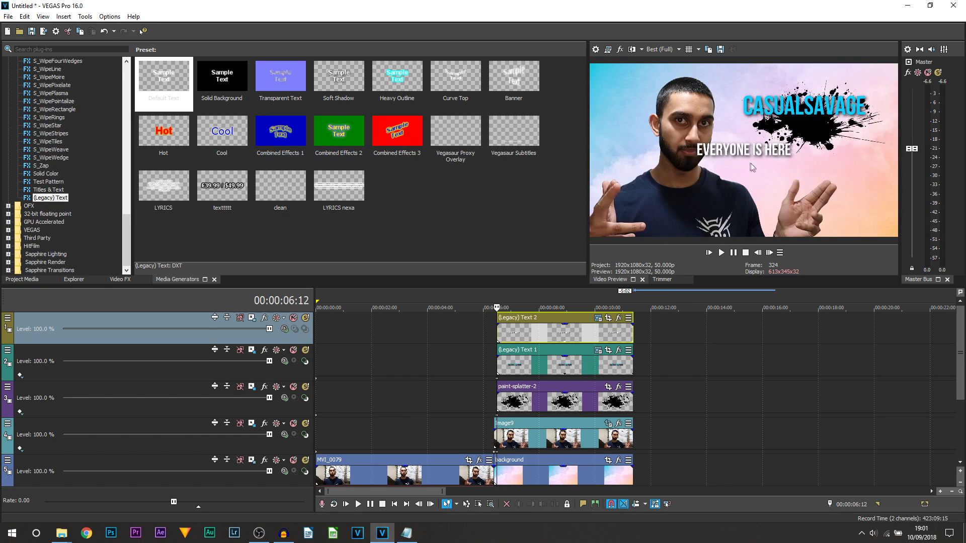
left_click(251, 318)
left_click_drag(370, 157, 404, 146)
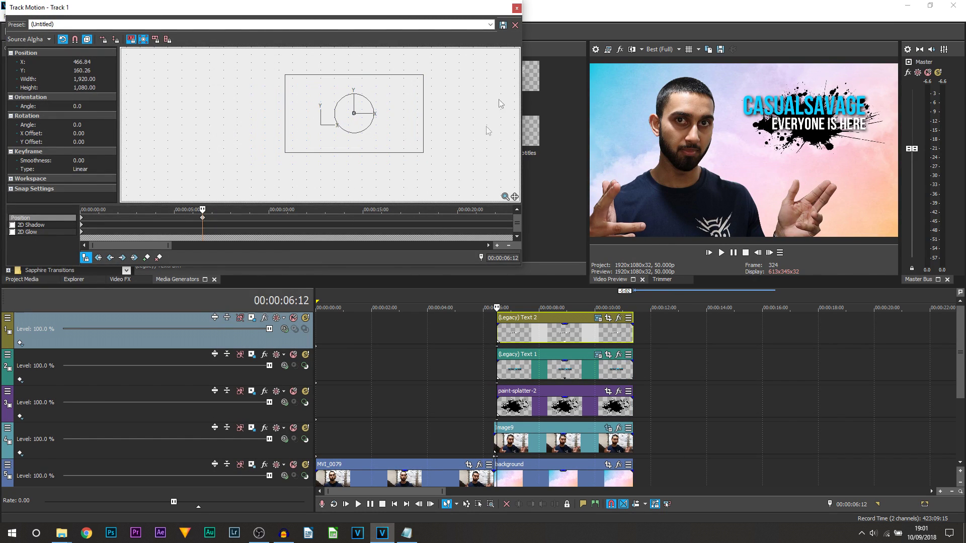
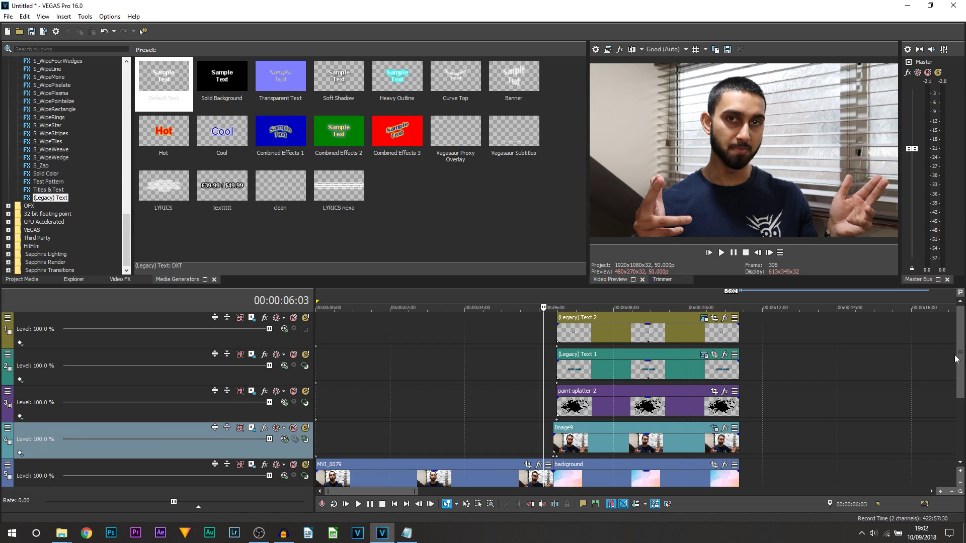
Move the playhead past the end of the clips.
left_click(955, 361)
Scrub and play up to the cut into the titles, stopping at 6:06.
left_click_drag(960, 360, 960, 390)
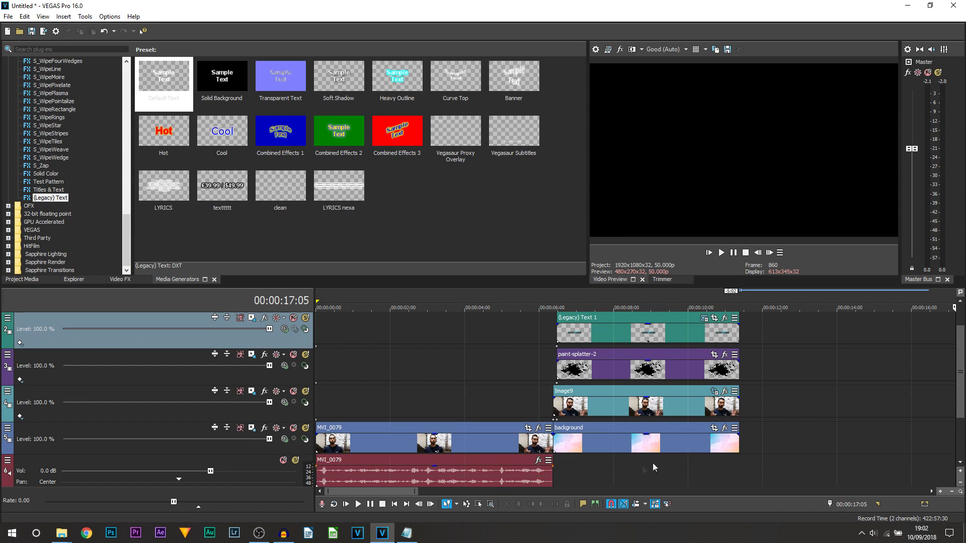
scroll(645, 464, "up", 2)
scroll(689, 423, "down", 5)
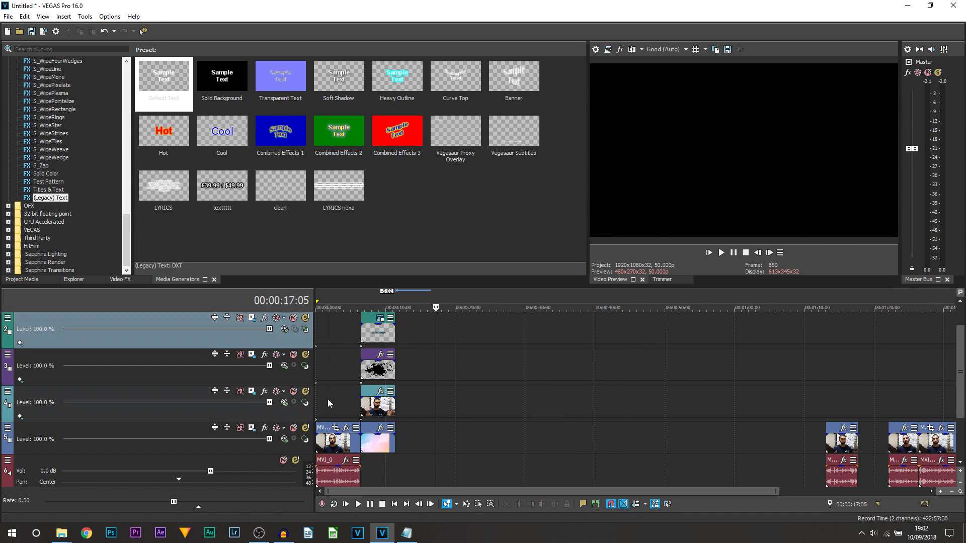
left_click(328, 404)
scroll(636, 436, "up", 3)
left_click(514, 394)
scroll(591, 432, "up", 2)
left_click_drag(630, 406, 692, 406)
key("space")
left_click(732, 253)
Split MVI_0079 a few frames earlier, delete its leftover end, and save the project.
left_click(765, 452)
key("Left")
key("Left")
key("Left")
key("s")
key("Delete")
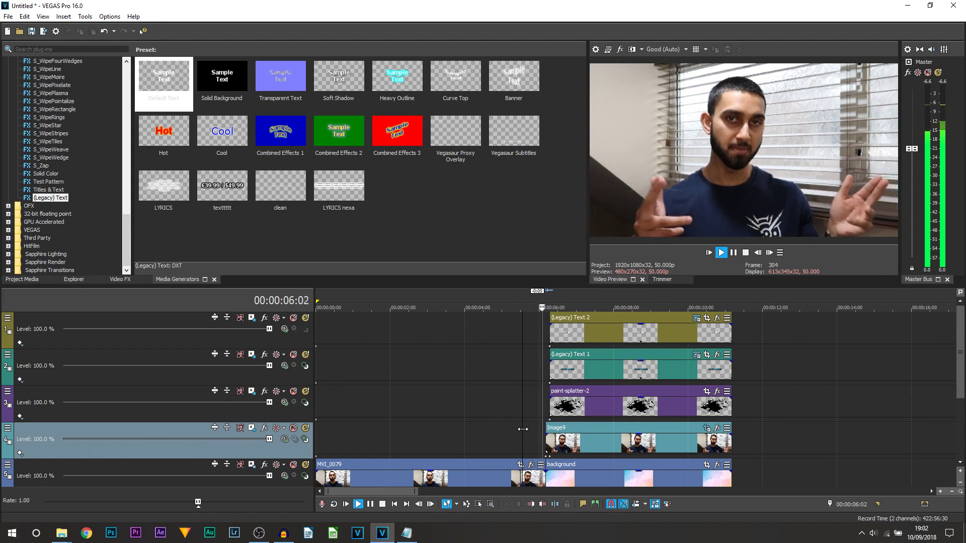
key("space")
key("ctrl+s")
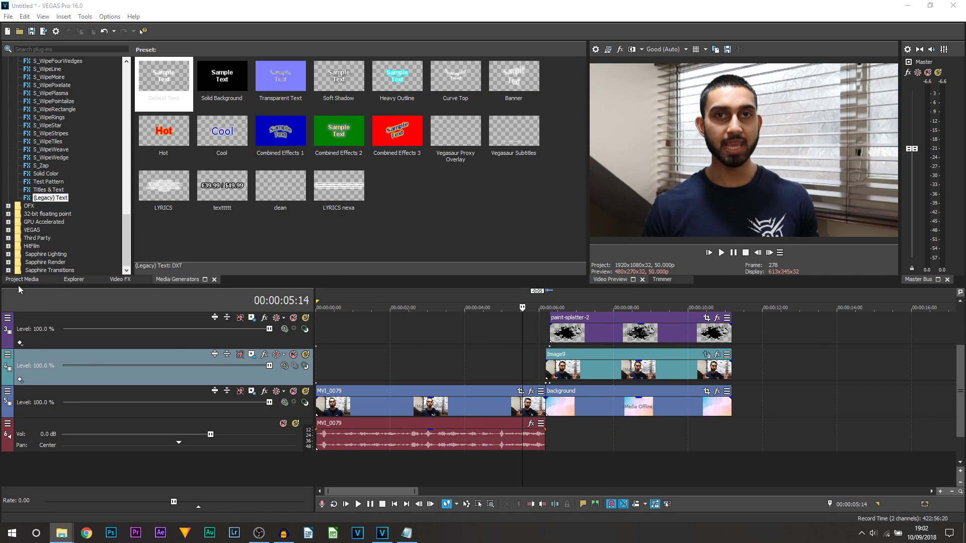
Add HitBoomImpactThud from Project Media, align it with the cut at 6:07, and preview it.
left_click(21, 280)
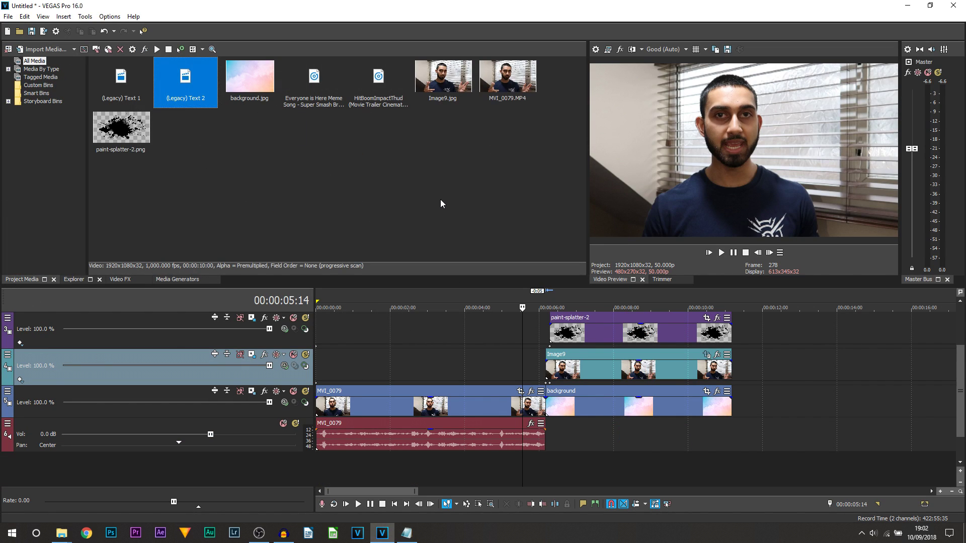
left_click(404, 176)
left_click_drag(379, 99, 550, 471)
left_click(551, 473)
scroll(550, 472, "up", 6)
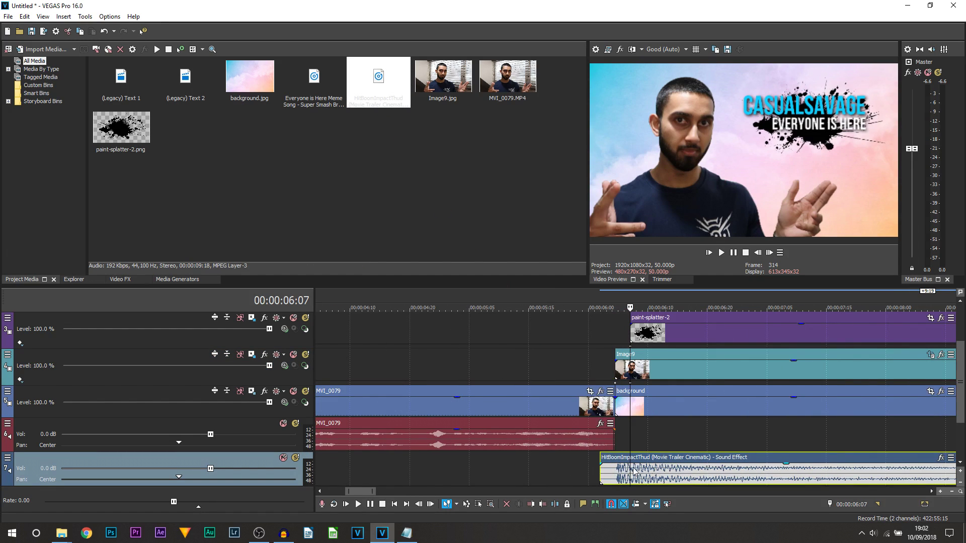
left_click_drag(626, 478, 638, 478)
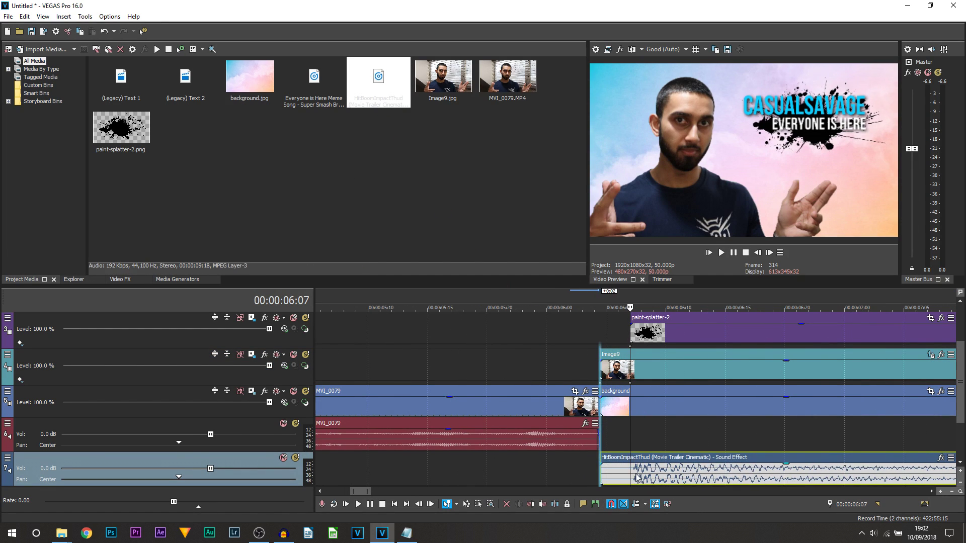
left_click(527, 468)
key("space")
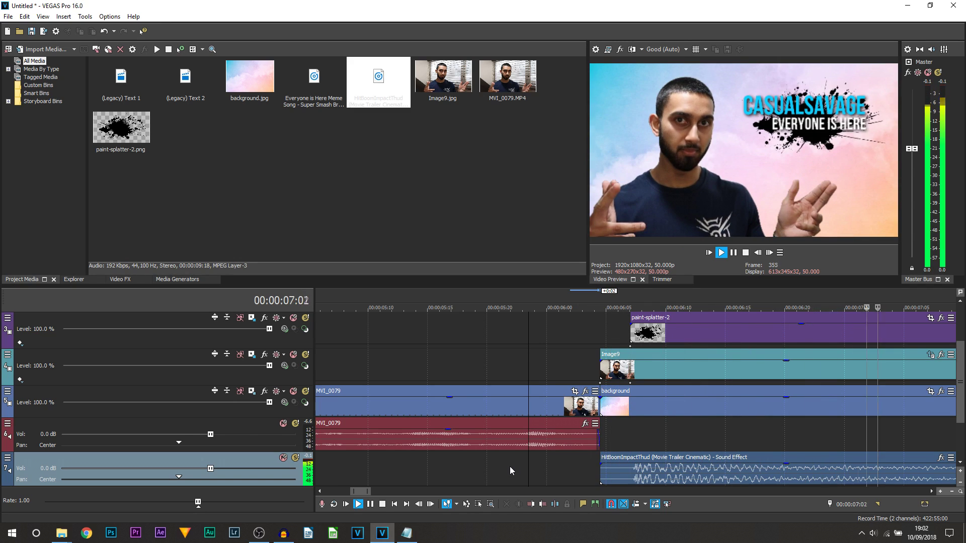
key("space")
Add the Everyone is Here Meme Song on a new audio track.
left_click_drag(959, 398, 959, 416)
scroll(791, 461, "down", 5)
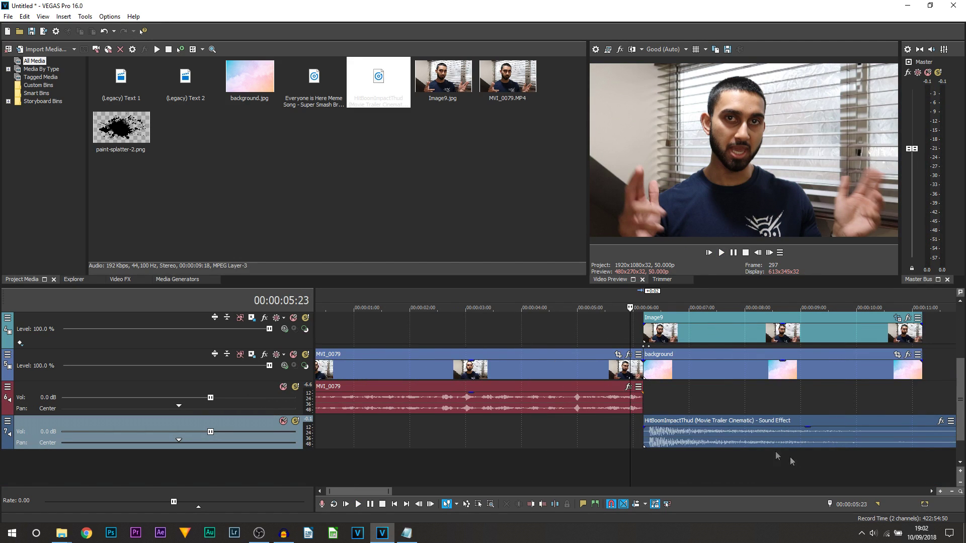
left_click_drag(965, 473, 338, 470)
left_click(394, 471)
scroll(420, 477, "down", 7)
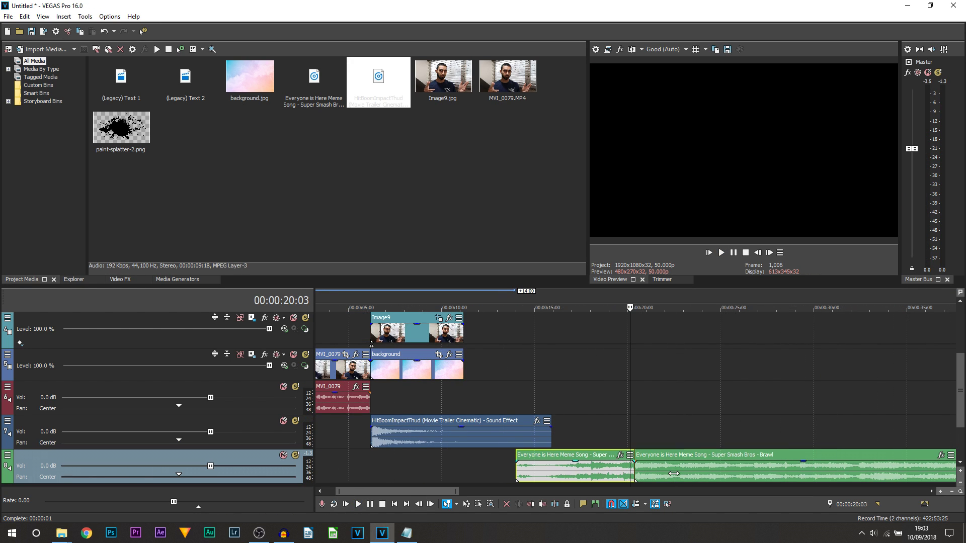
Move the Everyone is Here song event to the very start of the video.
left_click_drag(556, 473, 674, 473)
left_click(636, 471)
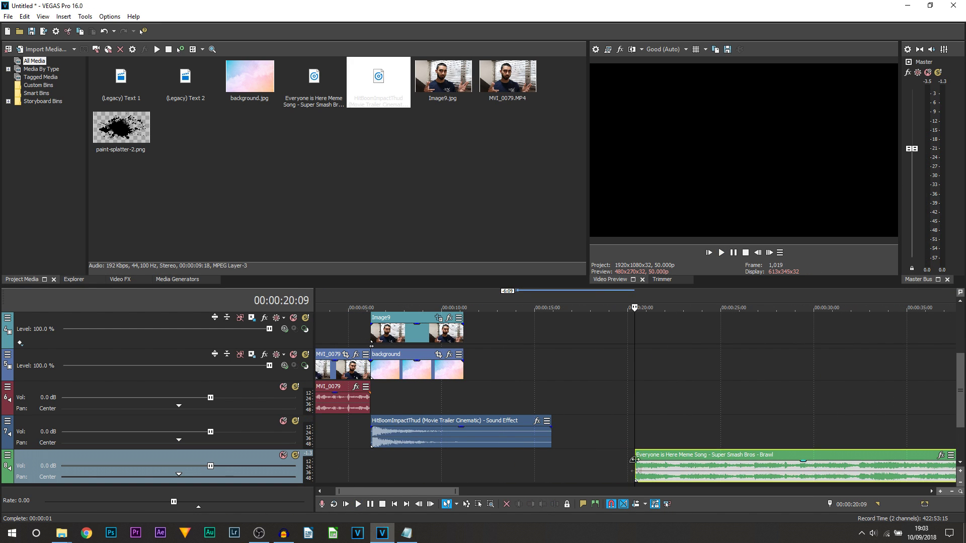
left_click(372, 441)
left_click_drag(663, 471, 401, 472)
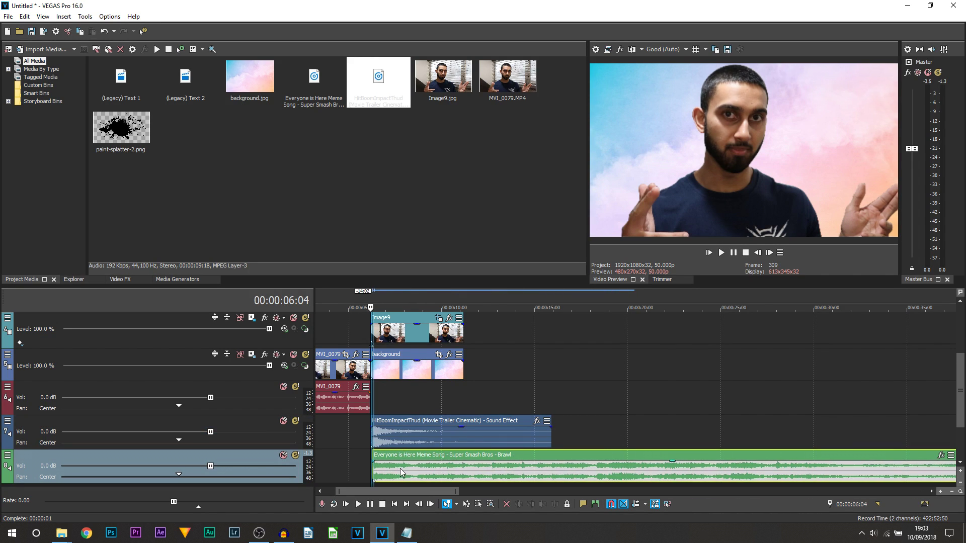
scroll(531, 459, "up", 5)
left_click(664, 474)
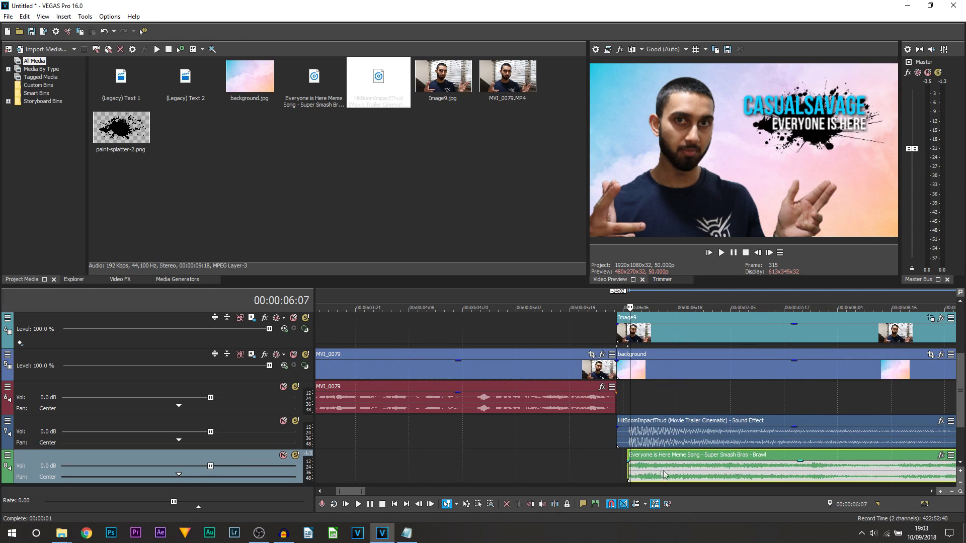
scroll(663, 474, "down", 5)
mouse_move(664, 474)
left_mouse_down()
mouse_move(304, 474)
mouse_move(725, 462)
mouse_move(660, 467)
left_mouse_up()
Try a different fade-in curve shape on the song, then undo it.
right_click(662, 474)
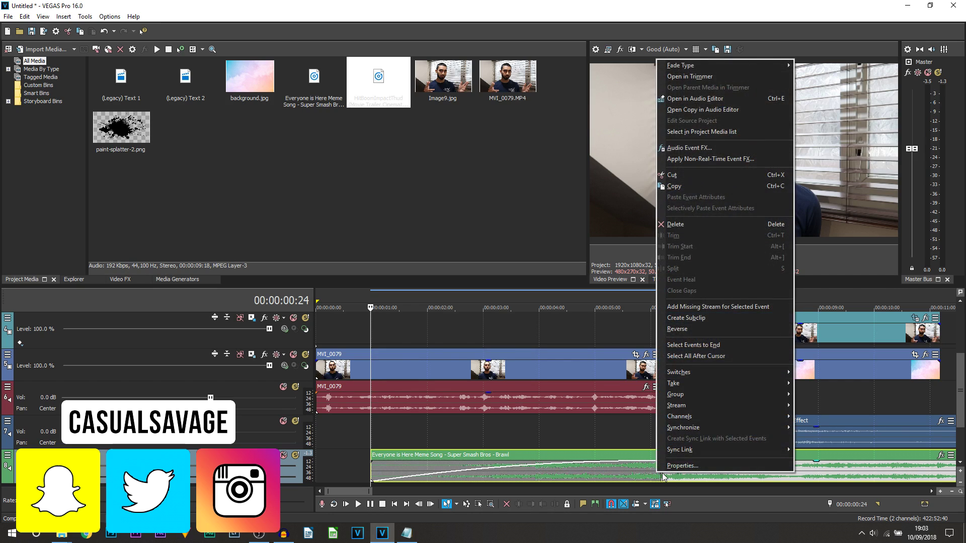
left_click(660, 476)
right_click(660, 476)
left_click(687, 434)
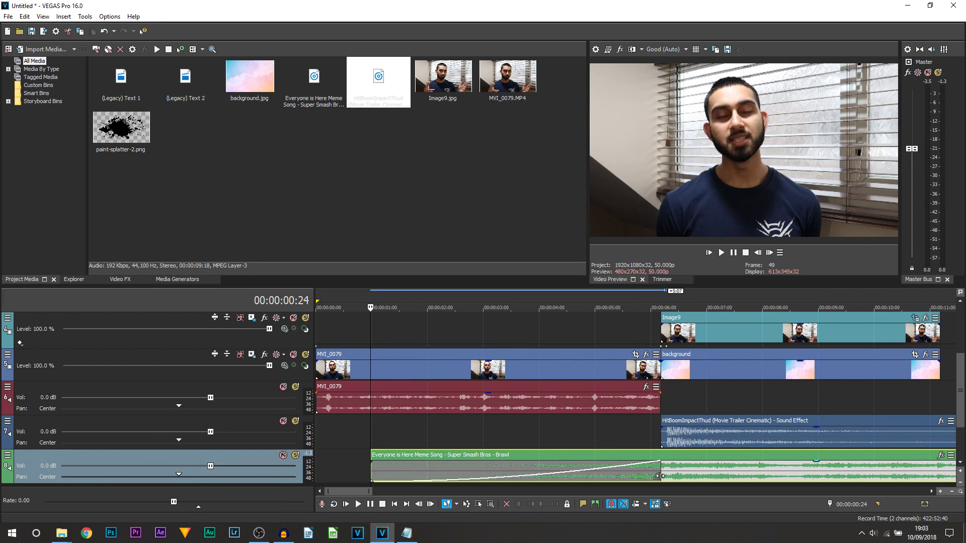
key("ctrl+z")
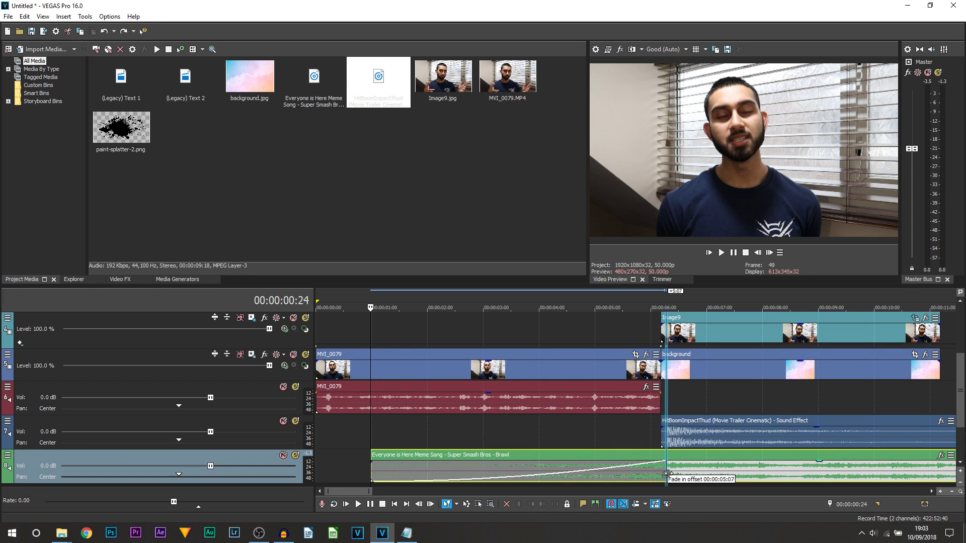
Save the project and play the intro from the beginning.
scroll(352, 433, "down", 5)
key("ctrl+s")
key("Escape")
left_click(317, 429)
key("space")
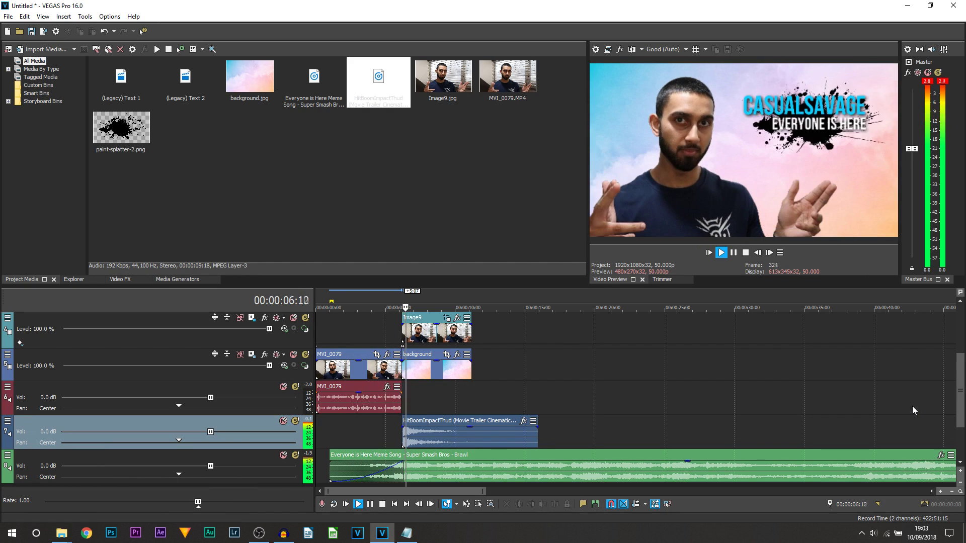
left_click(733, 253)
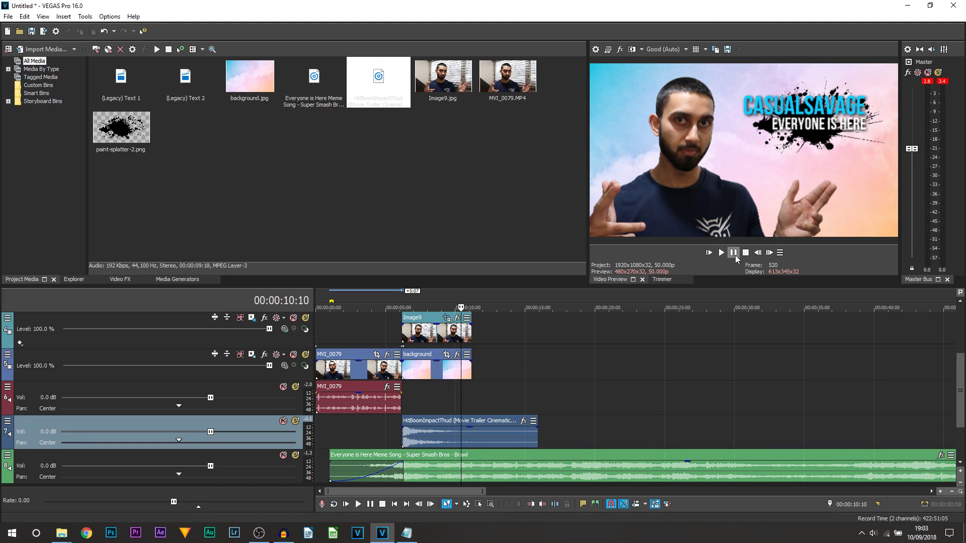
left_click(406, 346)
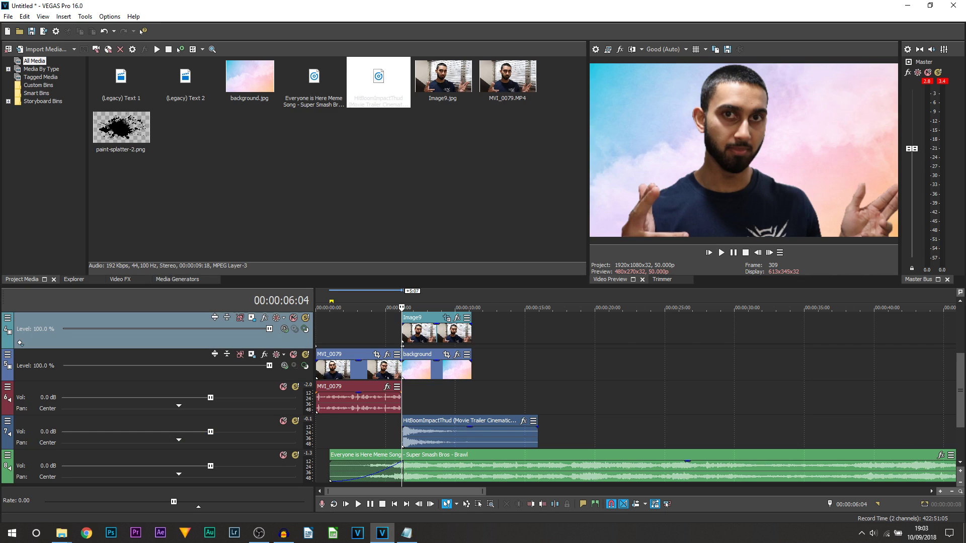
scroll(497, 448, "up", 2)
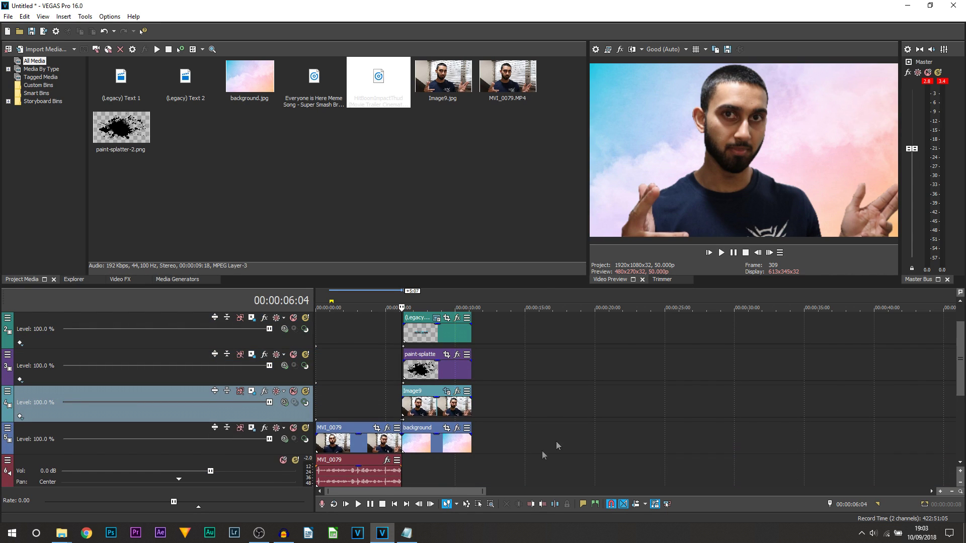
scroll(556, 442, "up", 4)
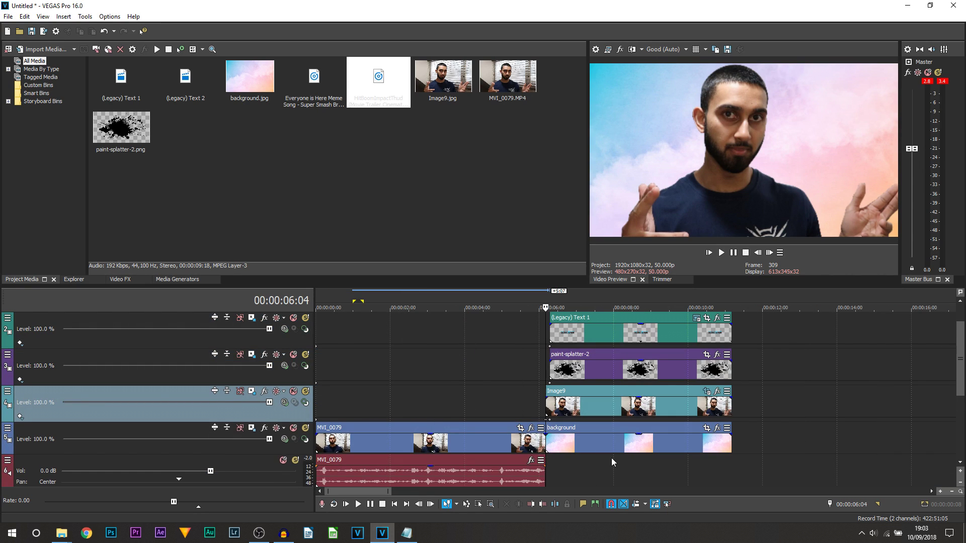
left_click(549, 420)
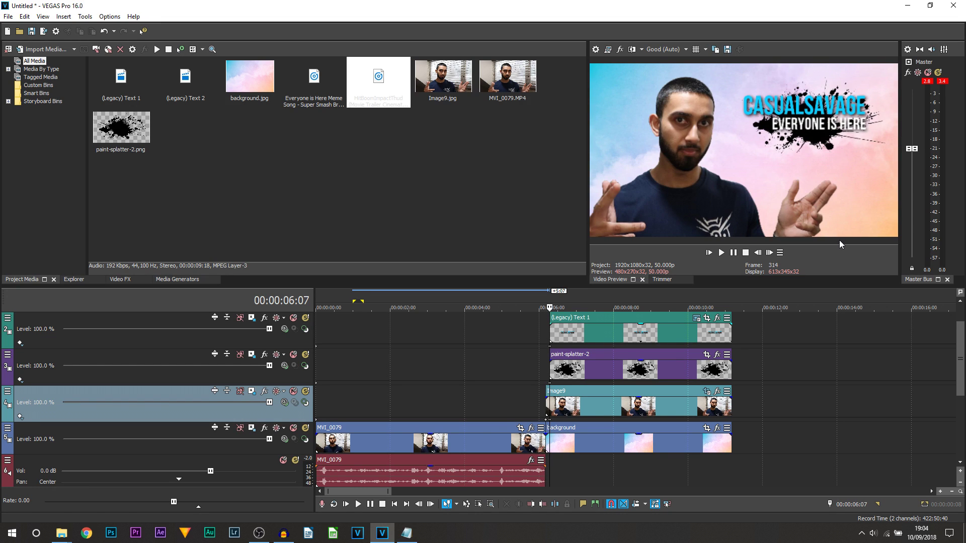
Keyframe the Image9 person's position at 7:05 and shift it right at 8:03.
left_click(252, 392)
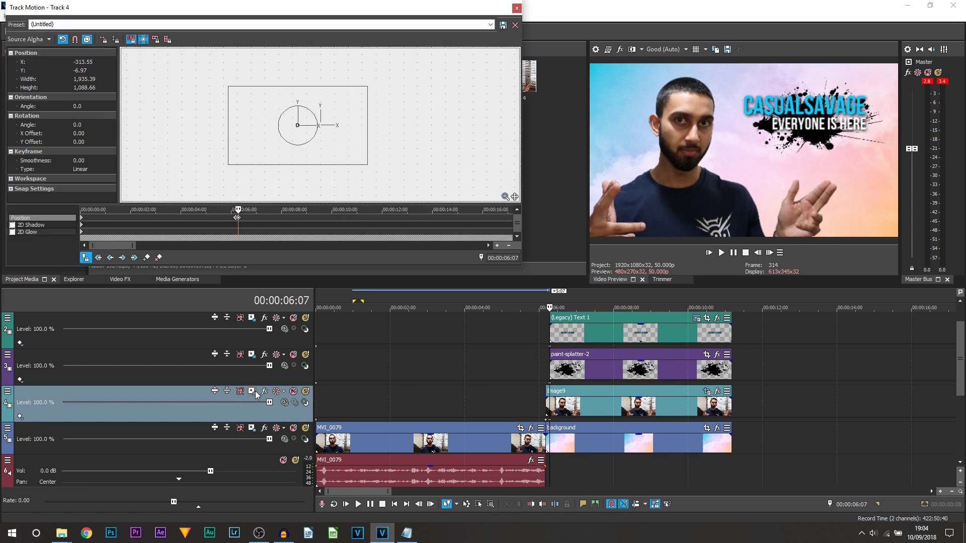
scroll(252, 233, "up", 4)
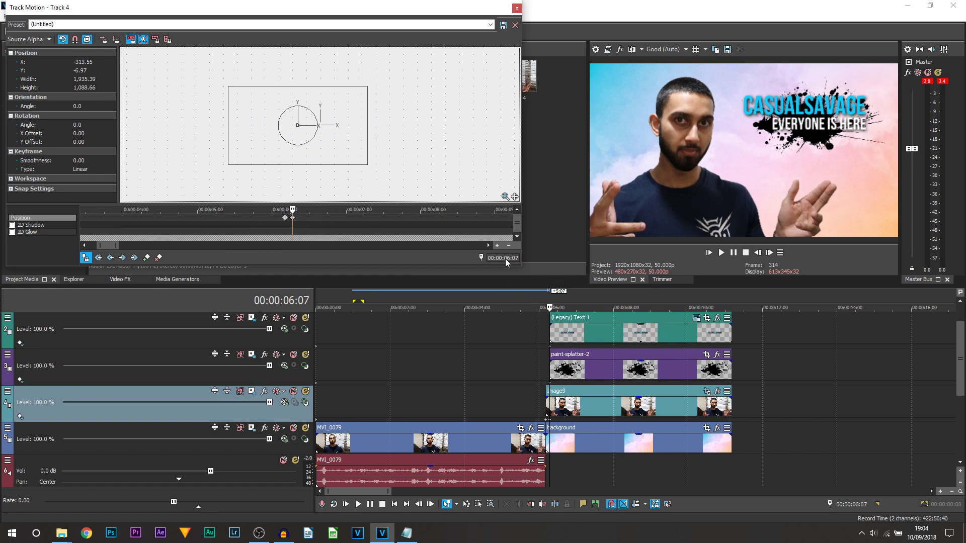
left_click_drag(307, 218, 362, 219)
left_click(144, 259)
left_click_drag(386, 218, 430, 219)
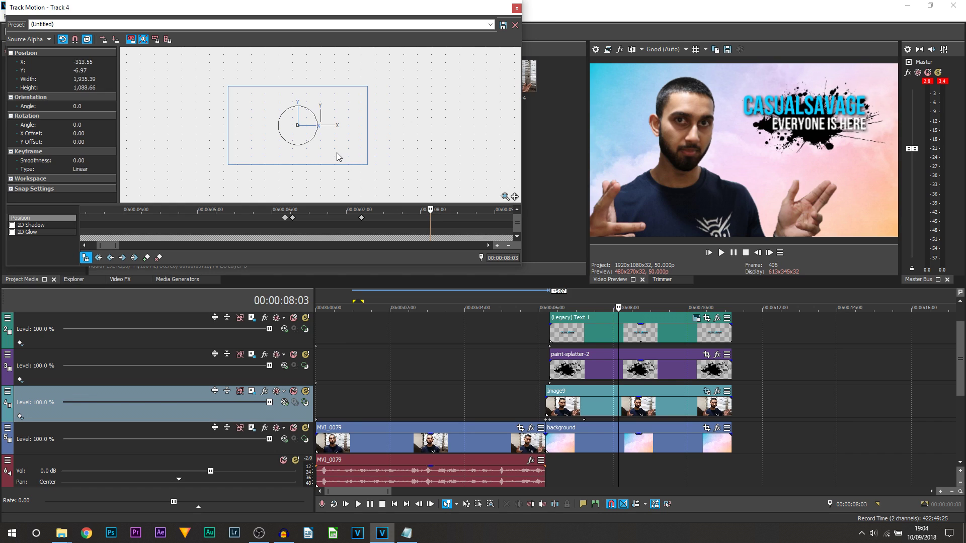
left_click_drag(337, 152, 405, 158)
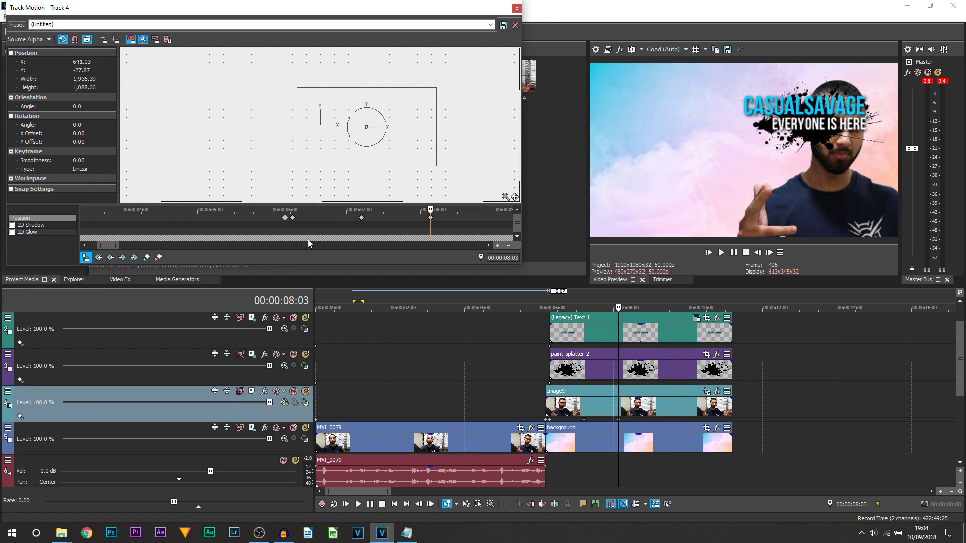
Review the position keyframes at 6:07, 7:05 and 8:03, then close Track Motion.
left_click(292, 218)
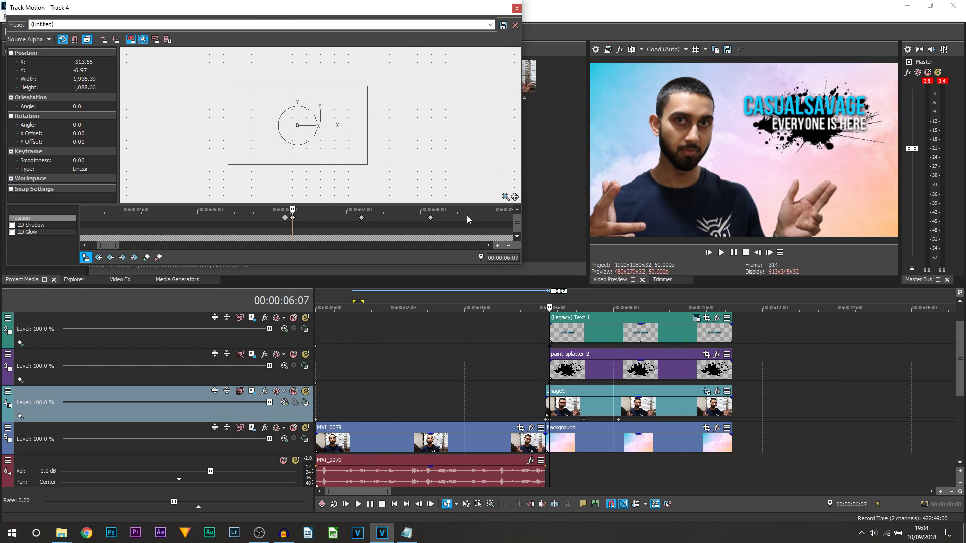
left_click(361, 219)
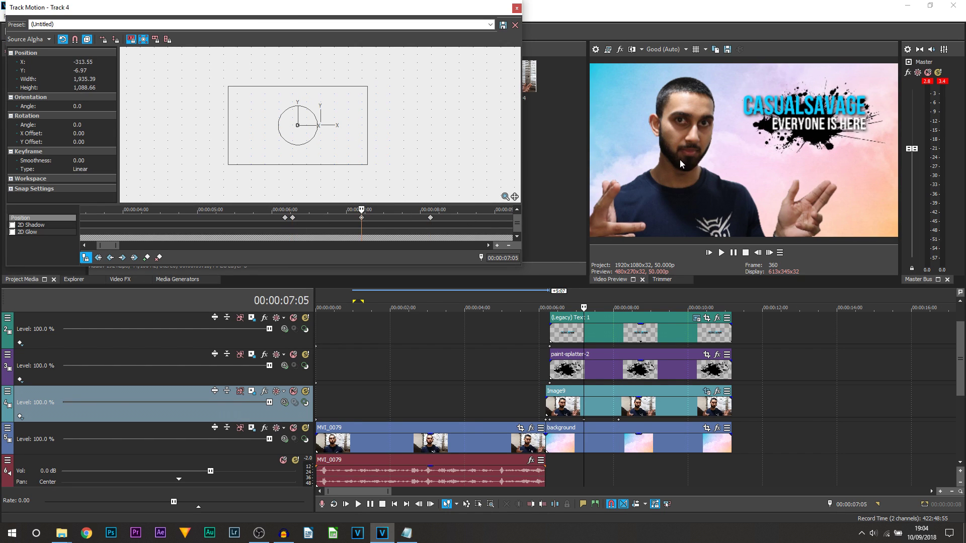
left_click(430, 218)
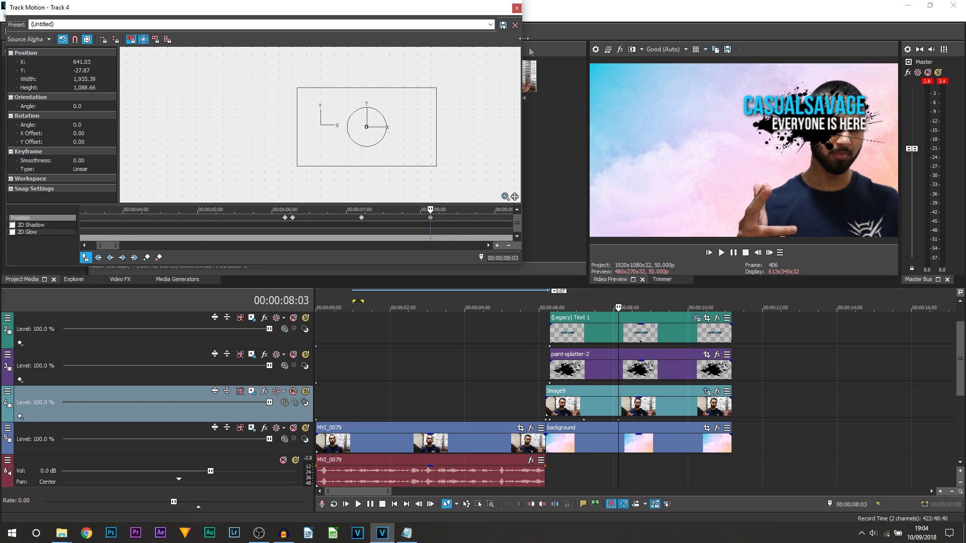
left_click(515, 9)
left_click(549, 369)
scroll(576, 400, "up", 1)
scroll(576, 401, "down", 1)
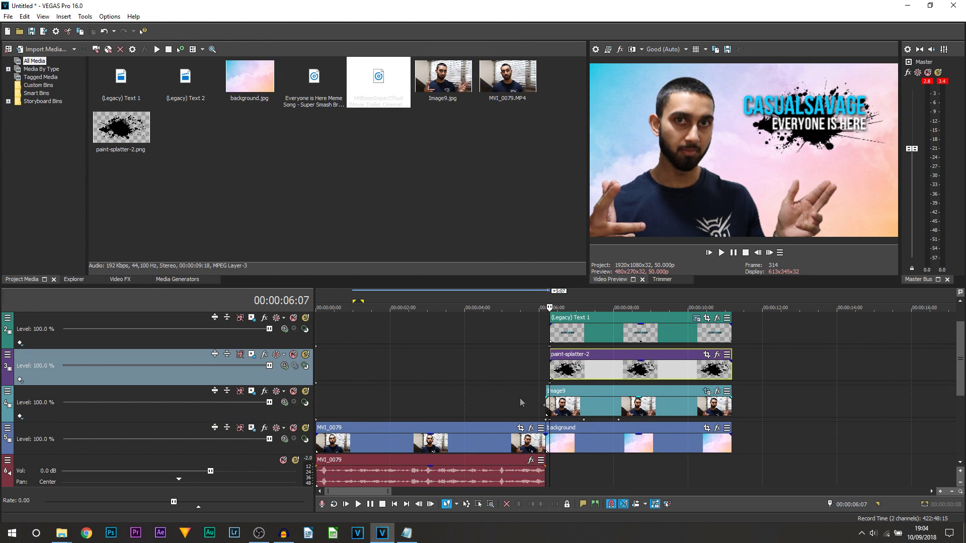
Keyframe the paint splatter's position at 7:05 and drag it left at 8:03.
left_click(251, 356)
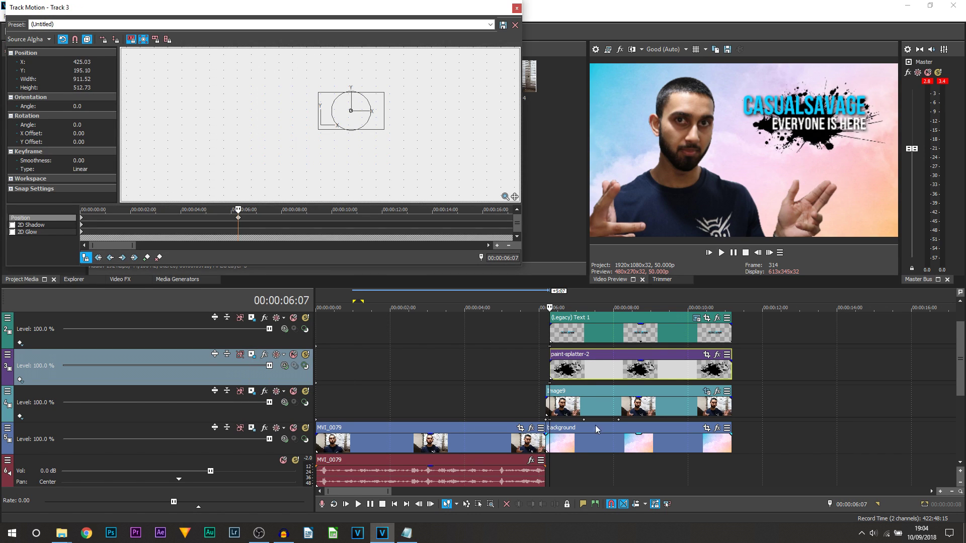
left_click(583, 355)
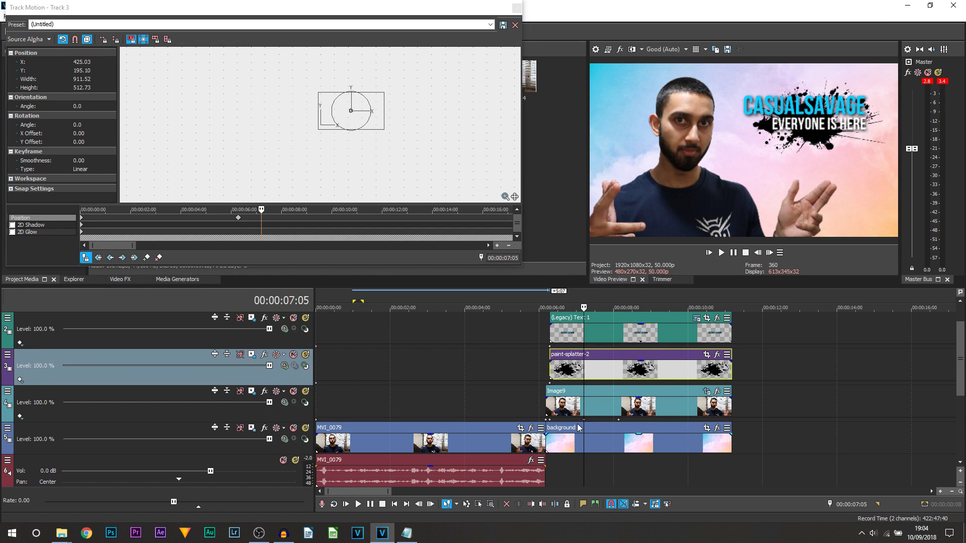
scroll(578, 390, "up", 1)
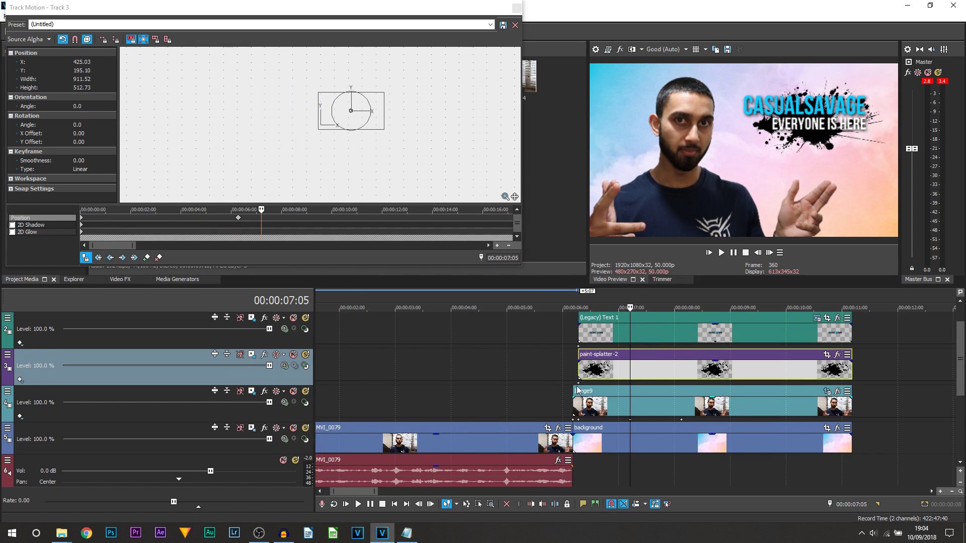
left_click(147, 257)
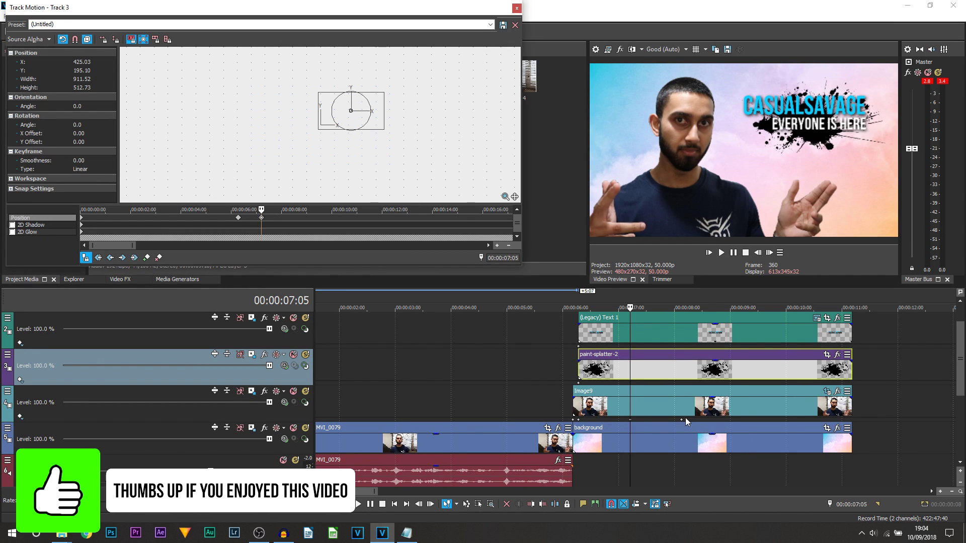
left_click(682, 418)
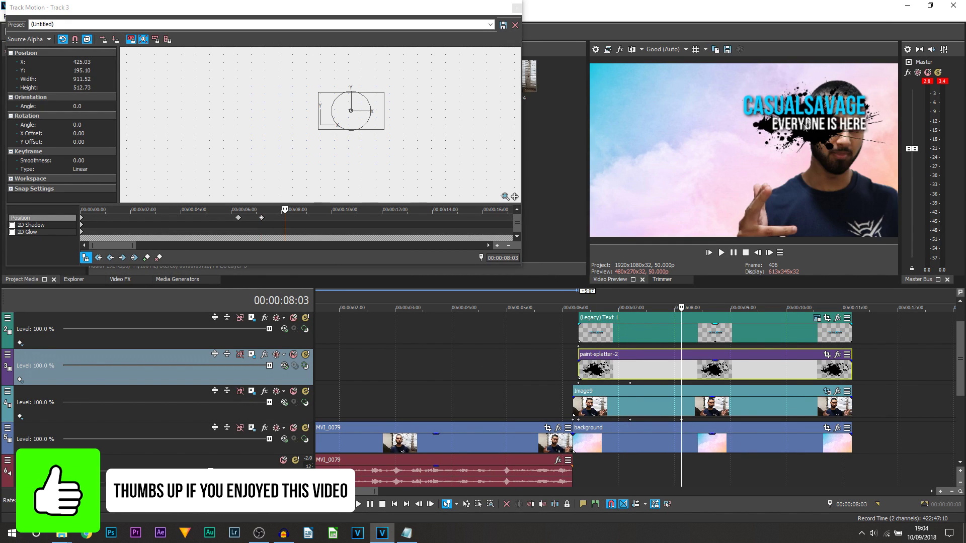
left_click_drag(379, 124, 321, 128)
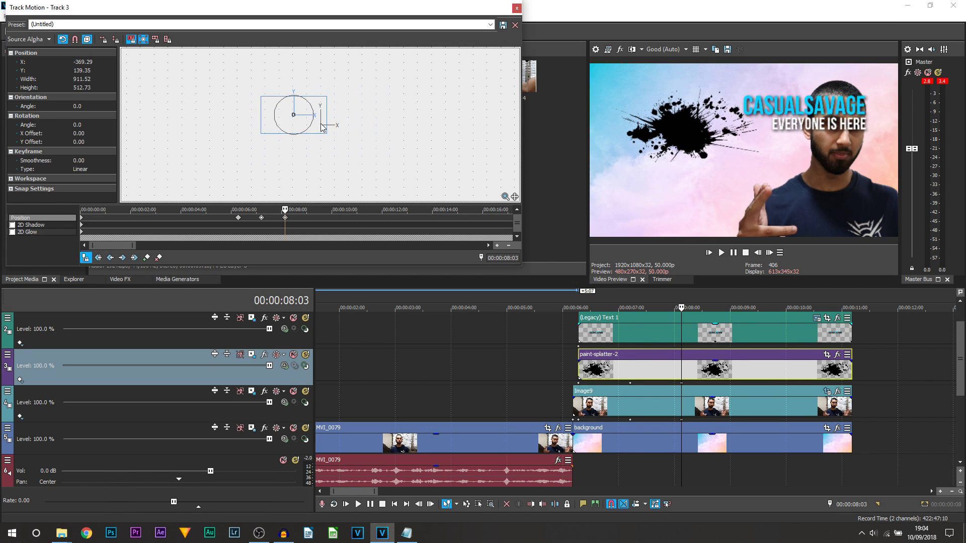
left_click(581, 334)
left_click(252, 318)
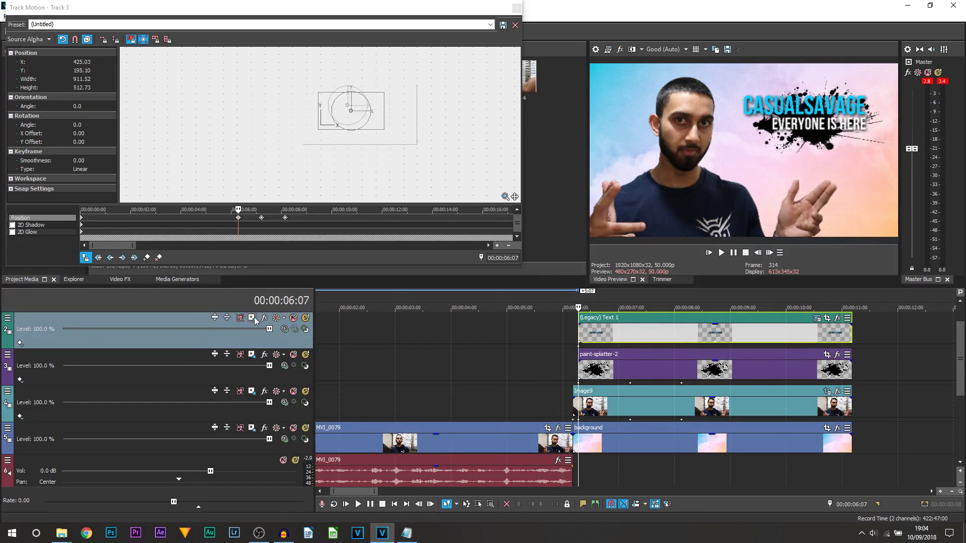
Keyframe the CASUALSAVAGE title at 7:05 and slide it left at 8:03.
left_click(630, 306)
left_click(147, 257)
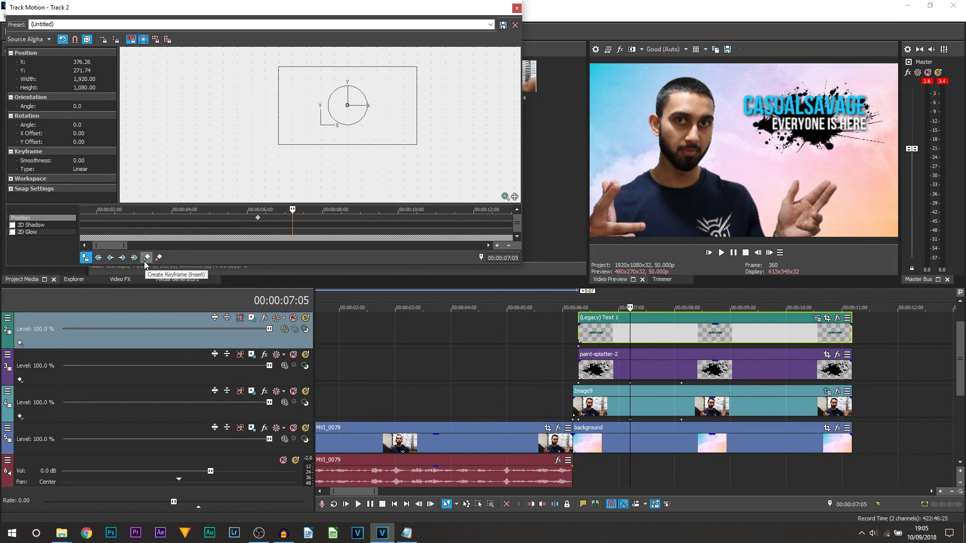
left_click(681, 386)
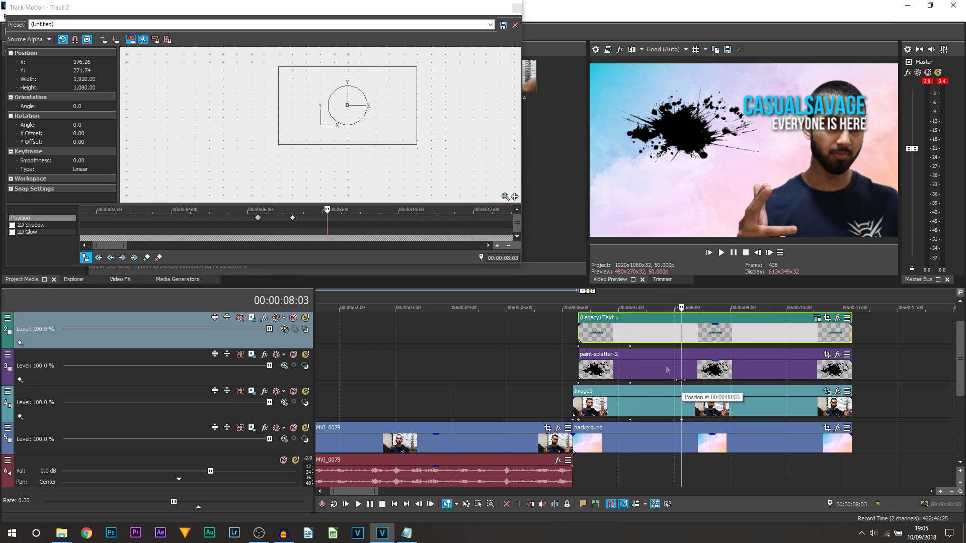
left_click_drag(397, 143, 340, 140)
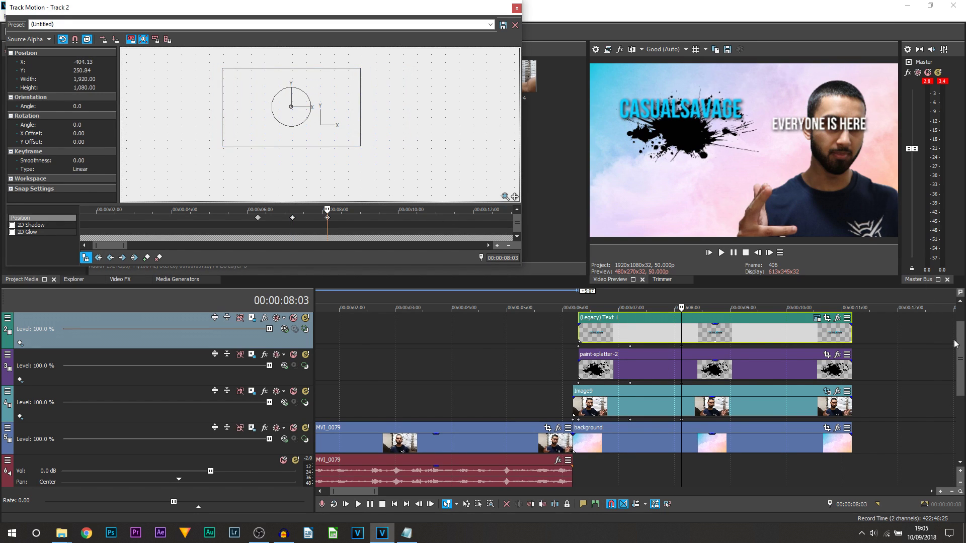
scroll(955, 344, "up", 1)
left_click(581, 331)
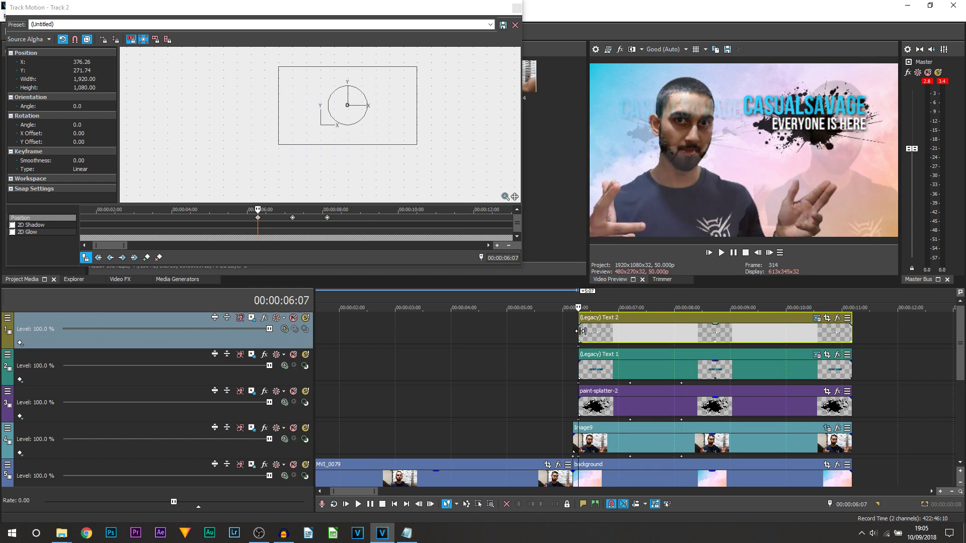
Keyframe EVERYONE IS HERE at 7:05, slide it left at 8:03, and close Track Motion.
left_click(252, 319)
left_click(630, 385)
left_click(146, 258)
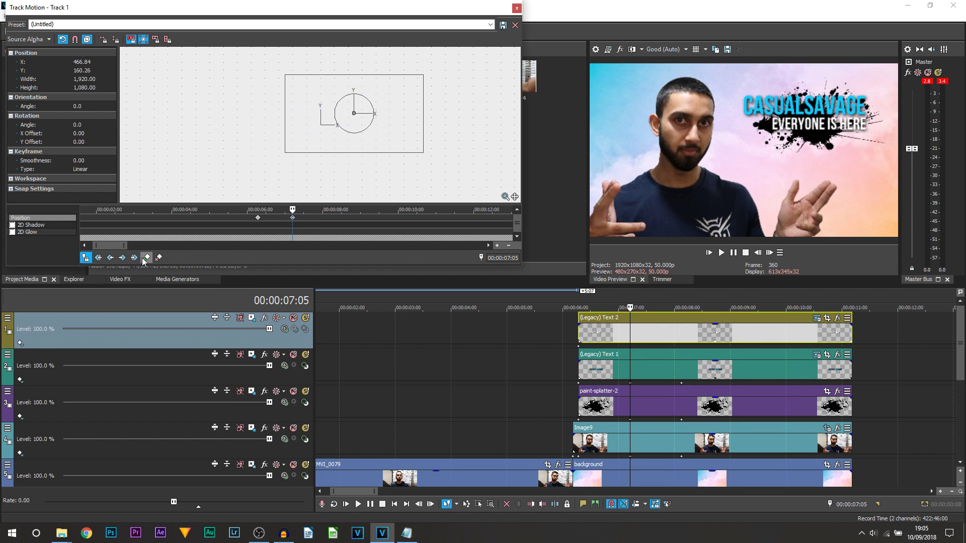
left_click(682, 384)
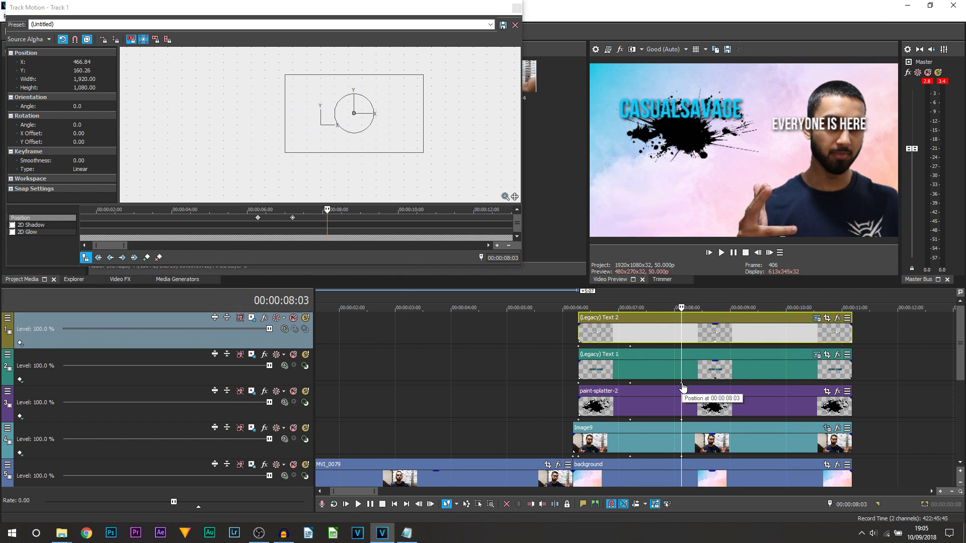
left_click_drag(410, 156, 346, 155)
left_click(516, 8)
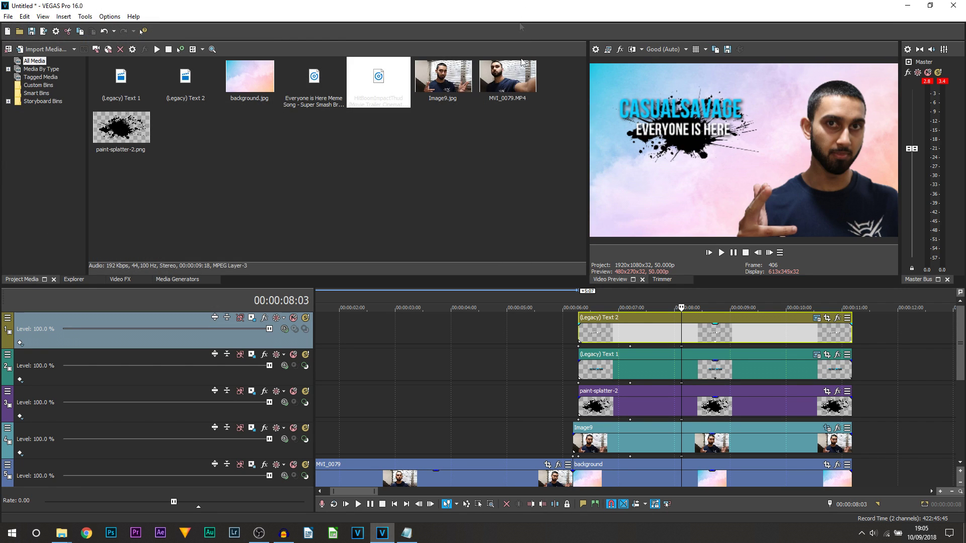
scroll(626, 324, "down", 2)
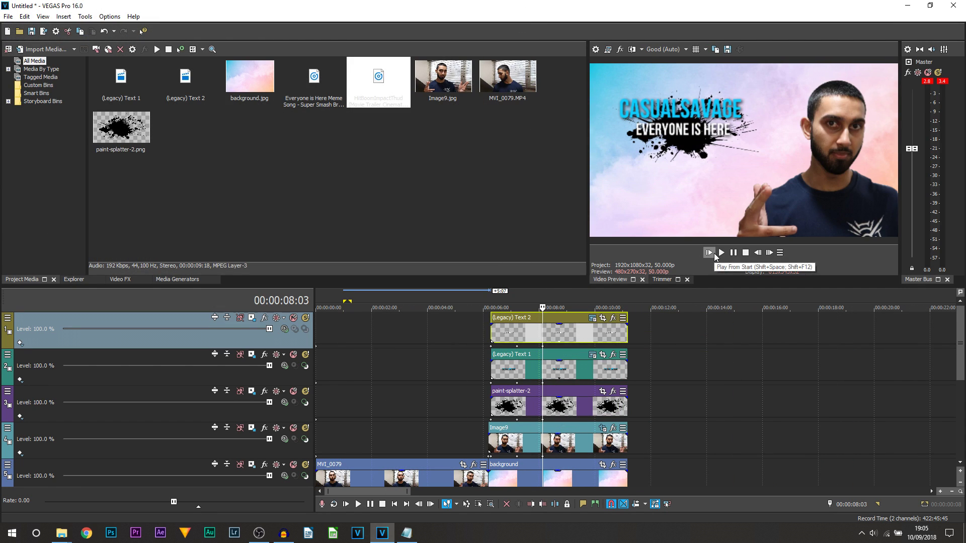
left_click(708, 252)
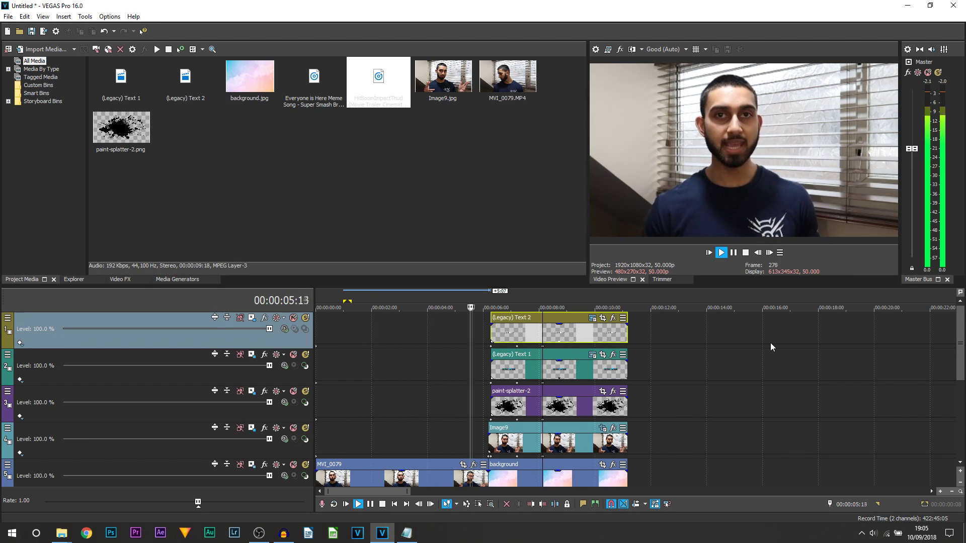
left_click(733, 253)
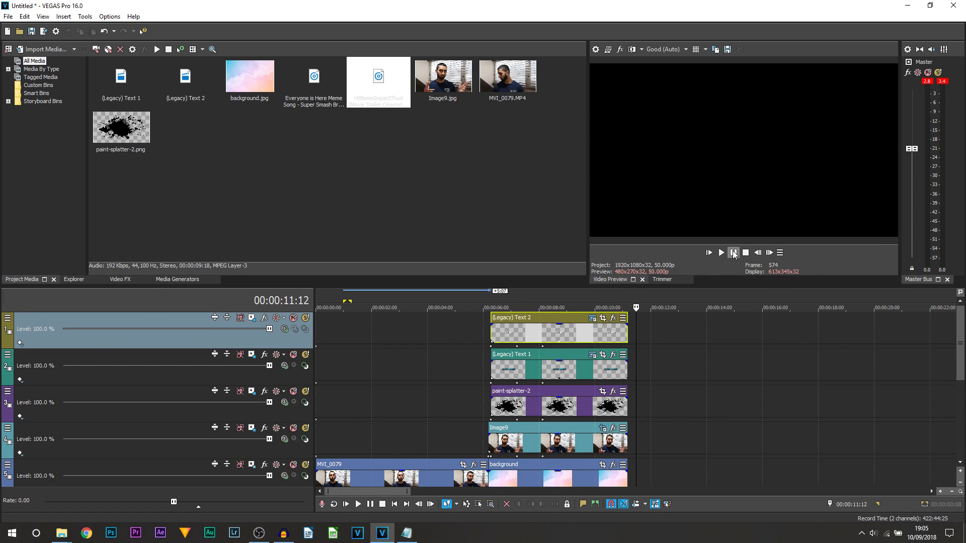
left_click(534, 370)
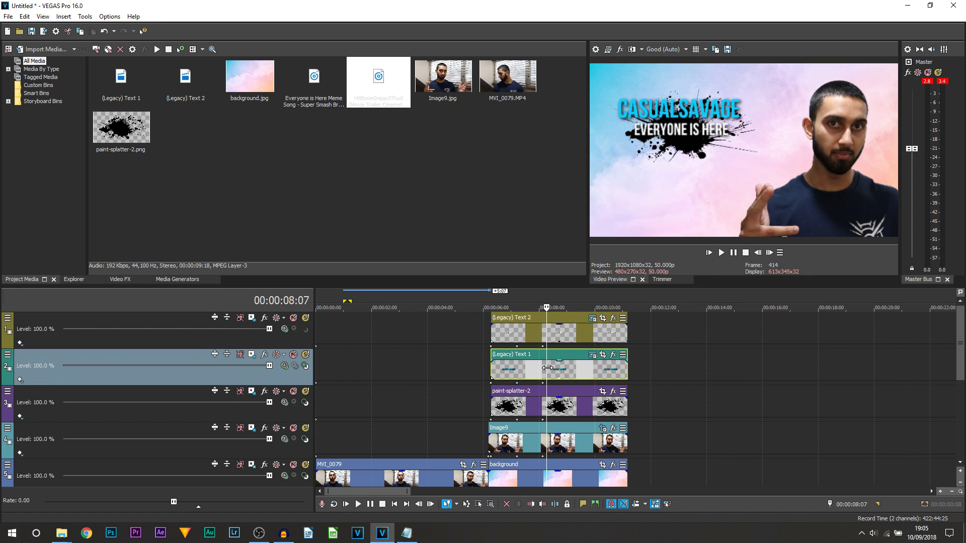
left_click_drag(533, 368, 556, 373)
scroll(918, 399, "down", 1)
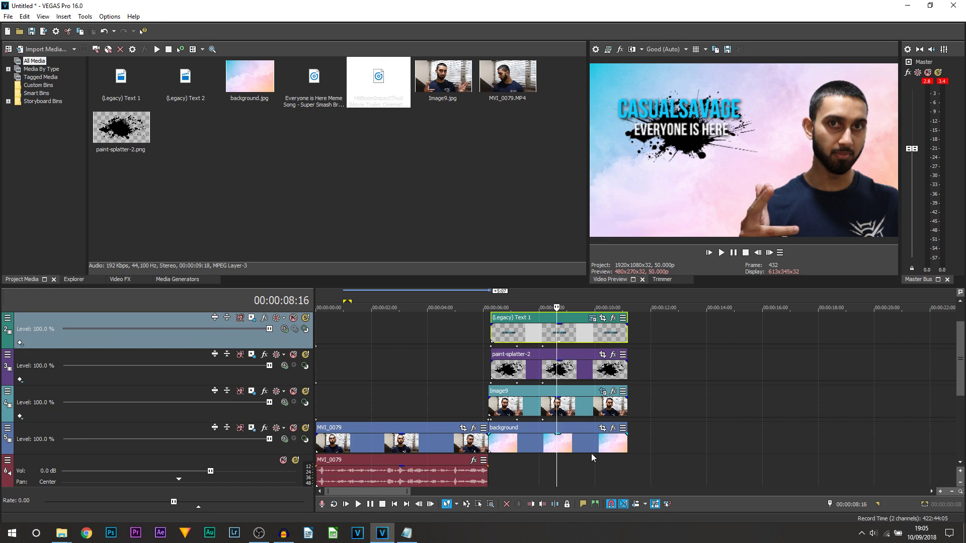
left_click(478, 447)
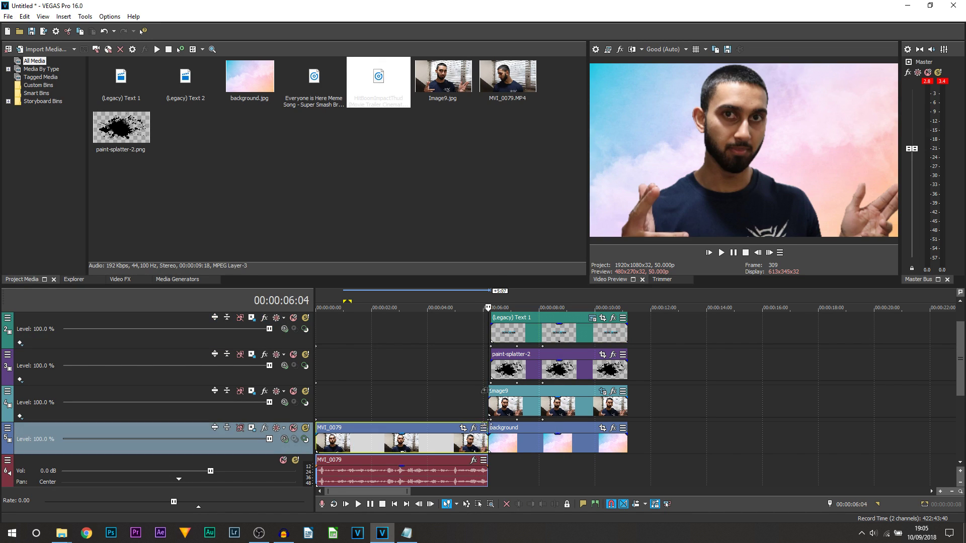